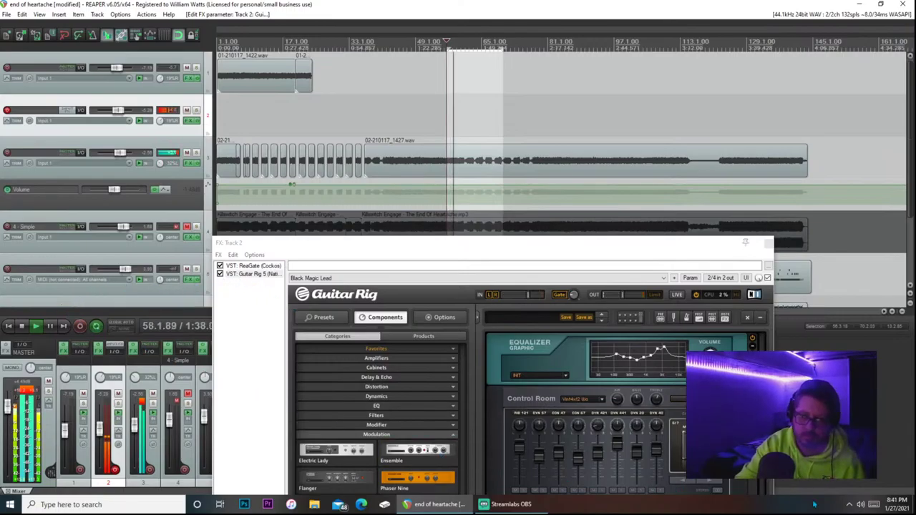
Record a guitar take on track 2 over the selected time range and save all recorded files
{"action": "left_click_drag", "start_coordinate": [662, 242], "coordinate": [727, 190]}
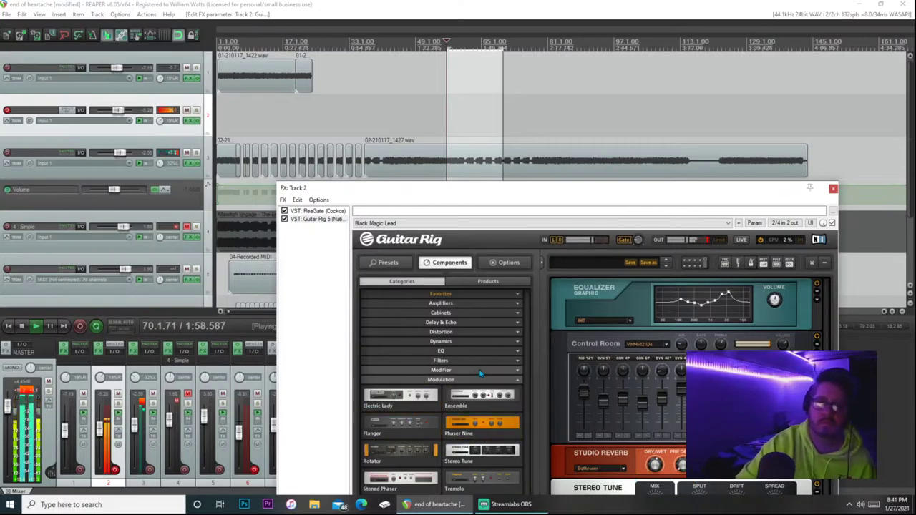
{"action": "left_click", "coordinate": [80, 326]}
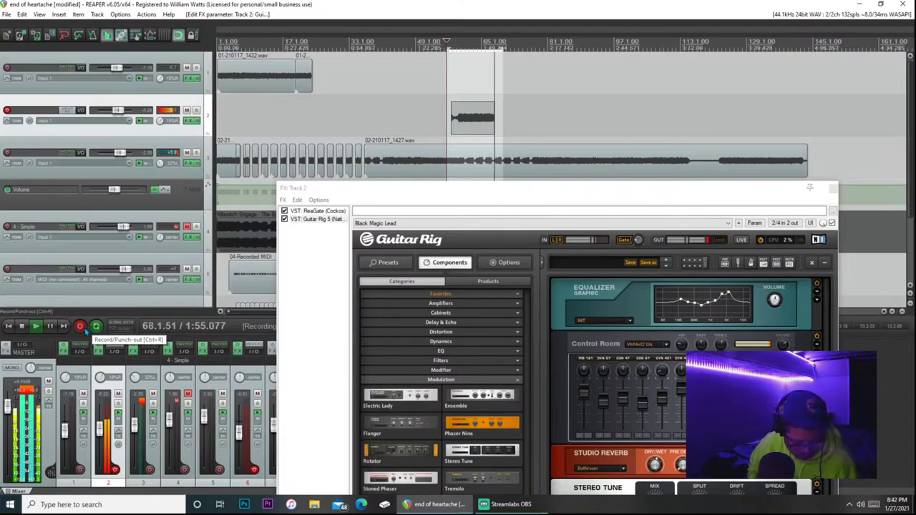
{"action": "left_click", "coordinate": [20, 326]}
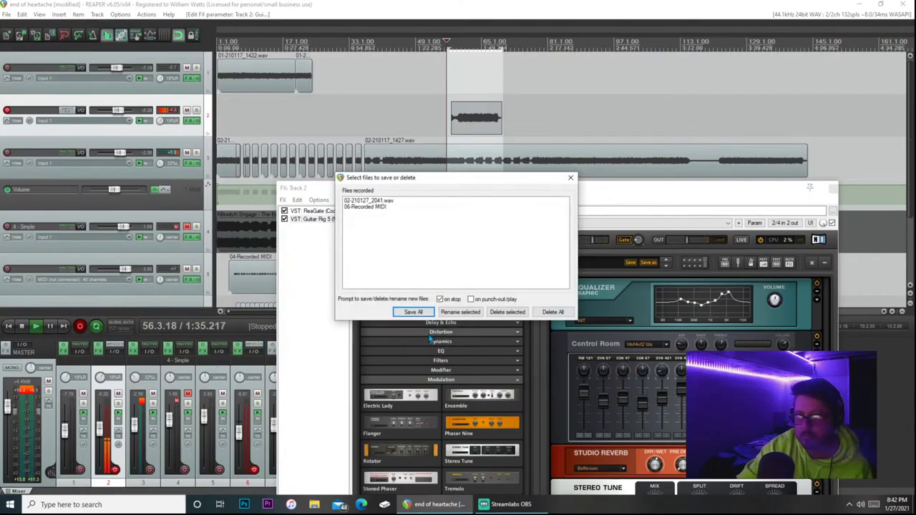
{"action": "left_click", "coordinate": [413, 310]}
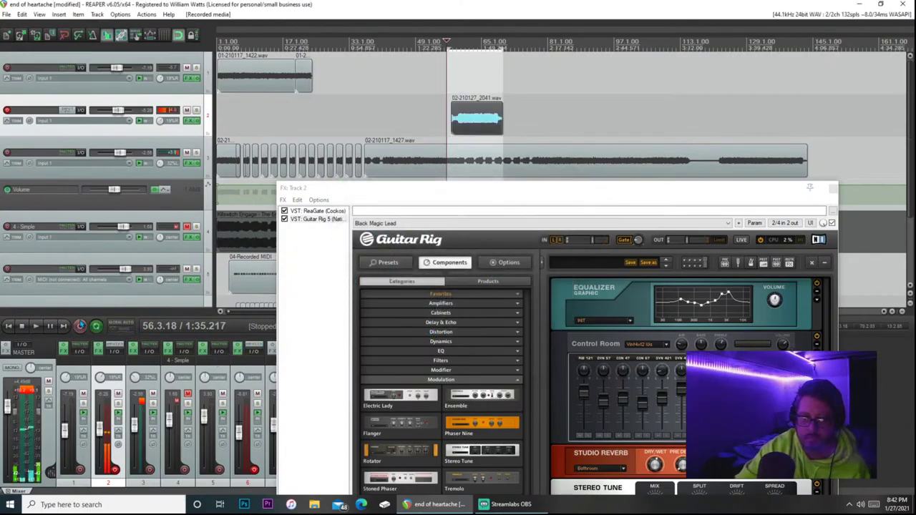
Play back the new track 2 recording and trim its start to about bar 59
{"action": "left_click", "coordinate": [50, 326]}
{"action": "left_click", "coordinate": [36, 326]}
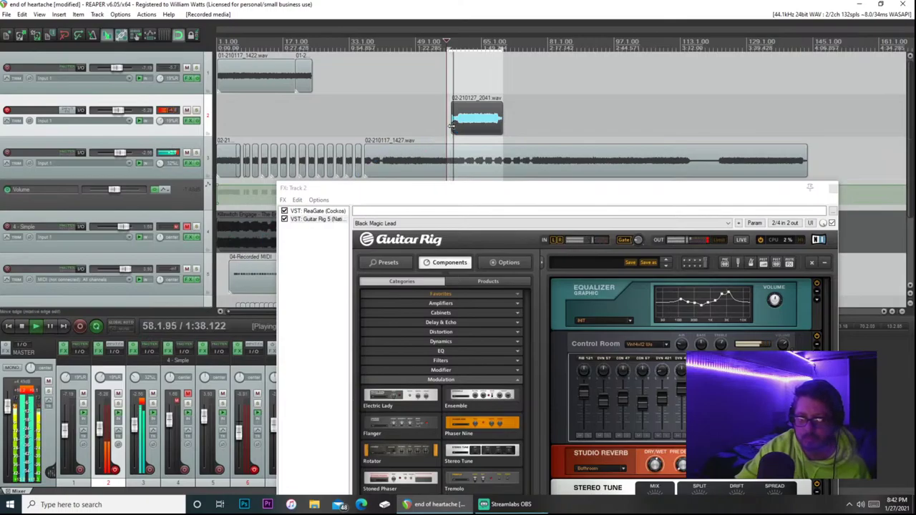
{"action": "left_click_drag", "start_coordinate": [451, 127], "coordinate": [456, 127]}
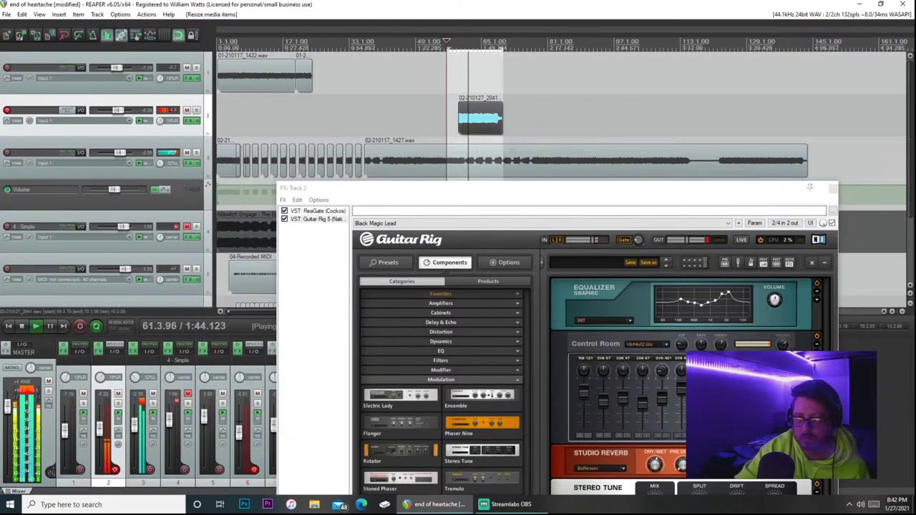
Listen to the trimmed take while examining track 2's Guitar Rig rack, and stop playback
{"action": "left_click", "coordinate": [352, 209]}
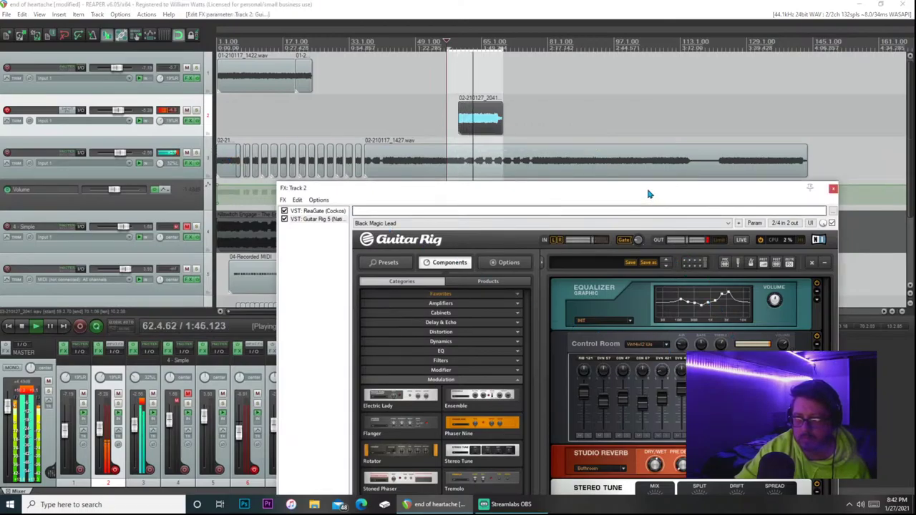
{"action": "left_click_drag", "start_coordinate": [646, 195], "coordinate": [644, 170]}
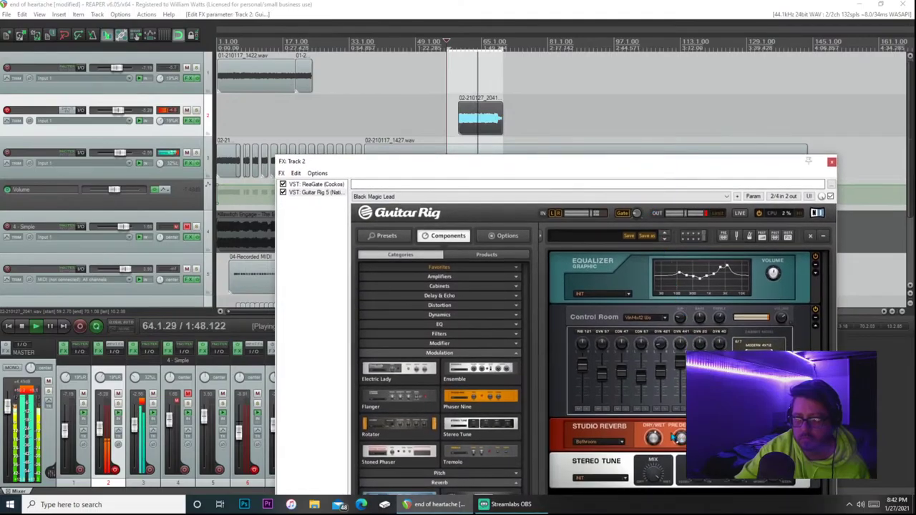
{"action": "mouse_move", "coordinate": [654, 441]}
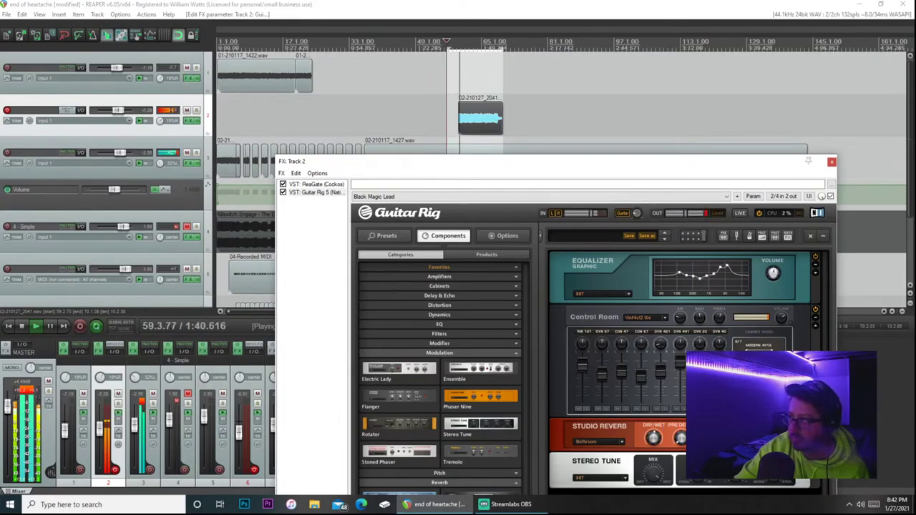
{"action": "key", "text": "alt+Tab"}
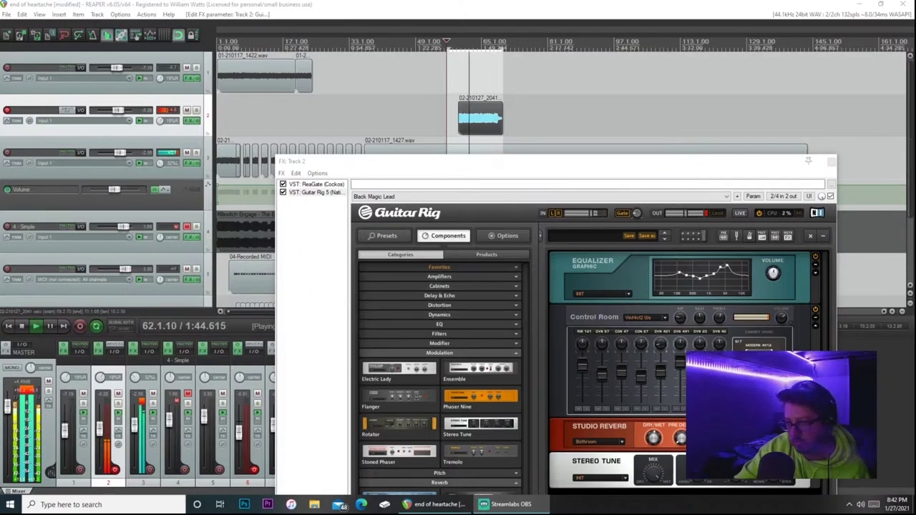
{"action": "key", "text": "alt+Tab"}
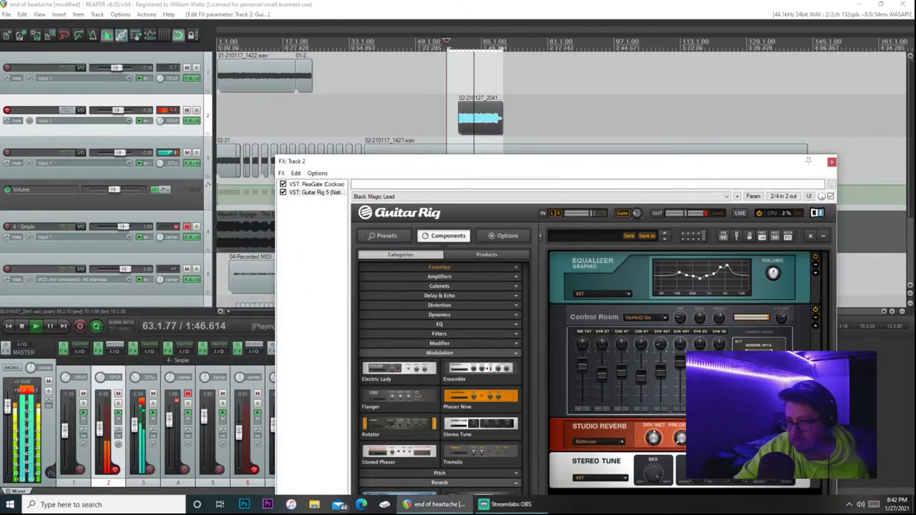
{"action": "mouse_move", "coordinate": [727, 270]}
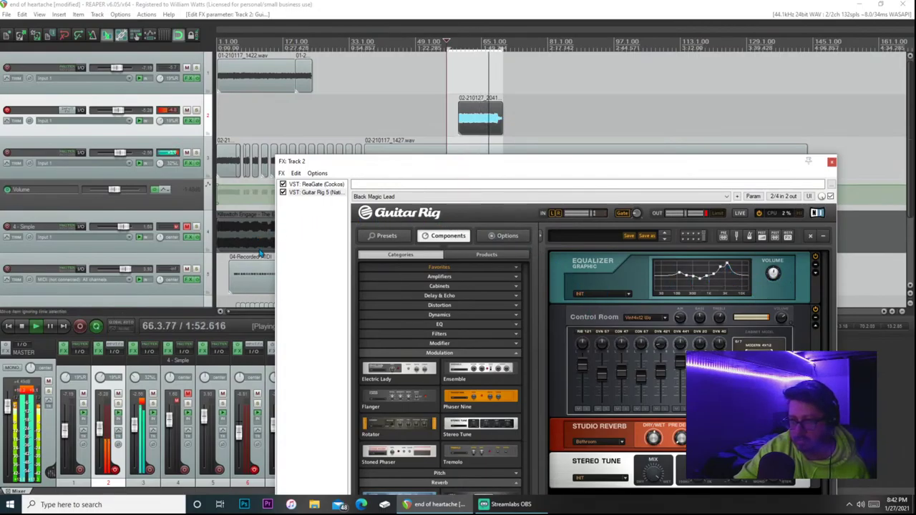
{"action": "left_click_drag", "start_coordinate": [382, 166], "coordinate": [395, 215]}
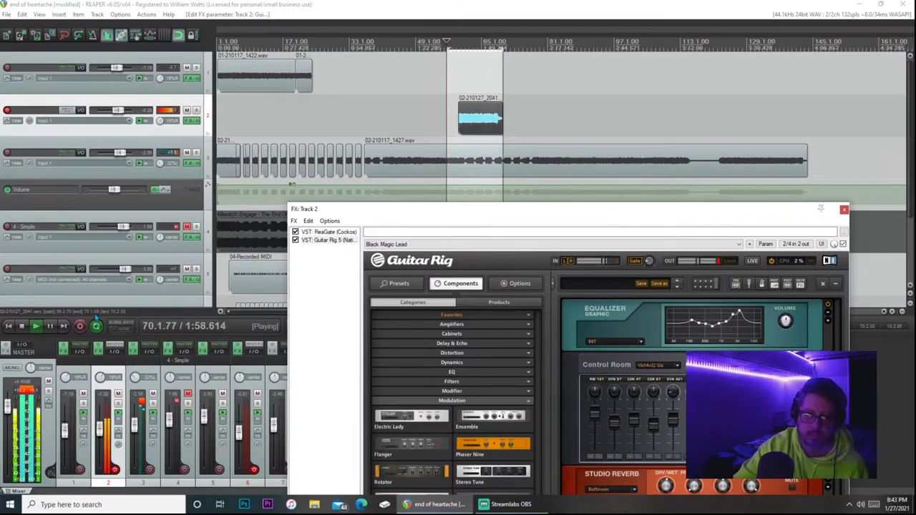
{"action": "key", "text": "space"}
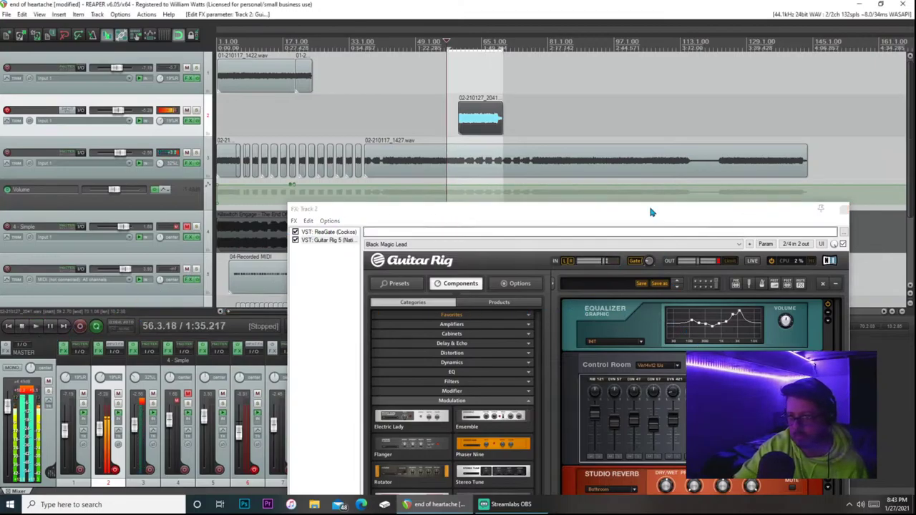
{"action": "left_click_drag", "start_coordinate": [642, 210], "coordinate": [631, 139]}
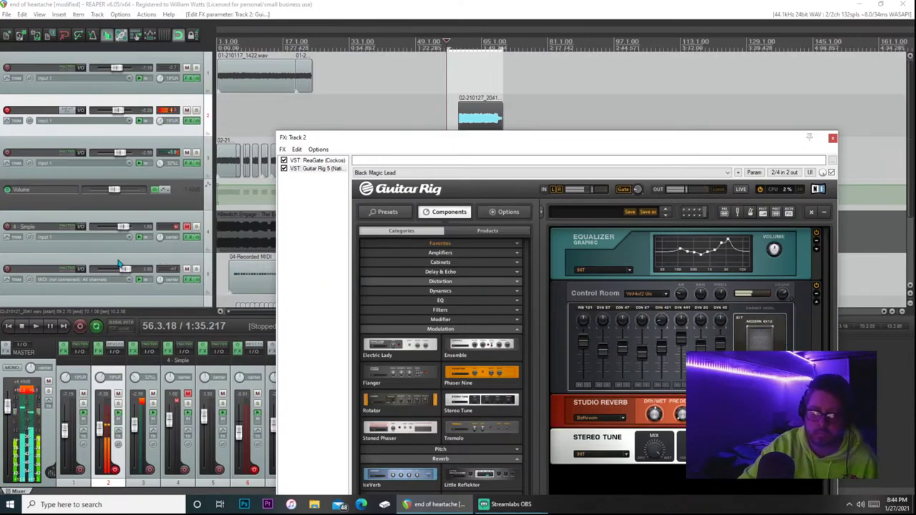
Unmute track 4, turn off repeat, and play the recorded section together with the original song
{"action": "left_click_drag", "start_coordinate": [281, 140], "coordinate": [310, 188]}
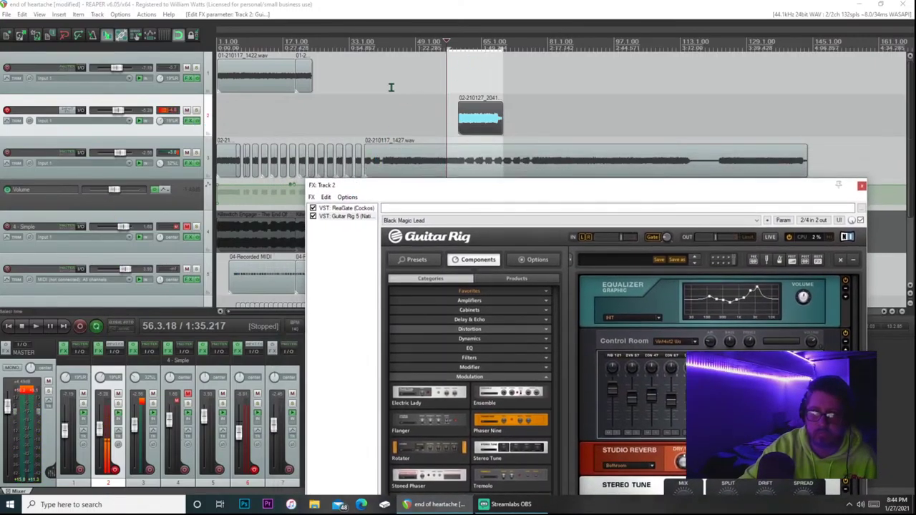
{"action": "key", "text": "space"}
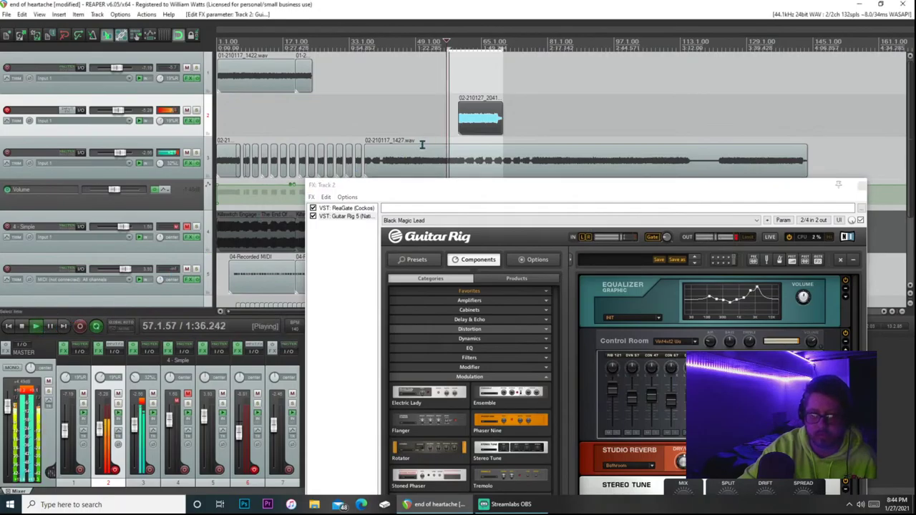
{"action": "left_click", "coordinate": [22, 327]}
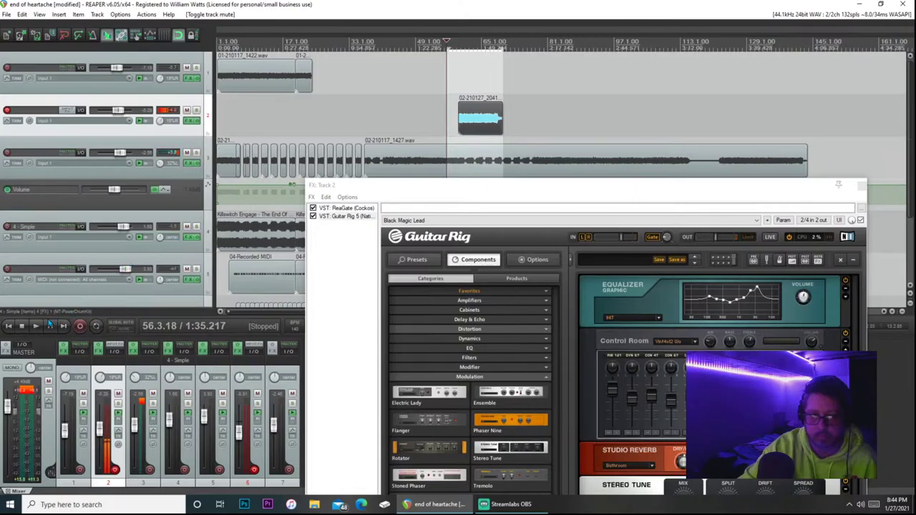
{"action": "left_click", "coordinate": [48, 326]}
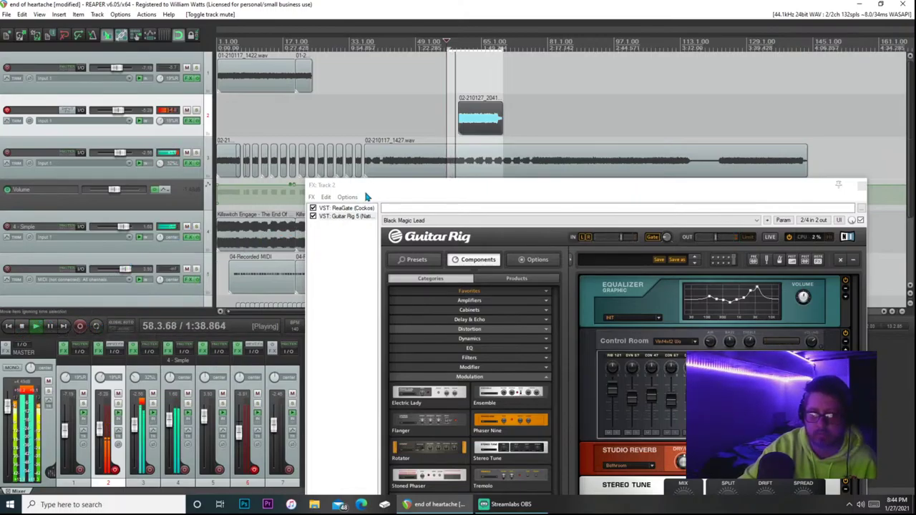
{"action": "left_click_drag", "start_coordinate": [370, 188], "coordinate": [360, 223]}
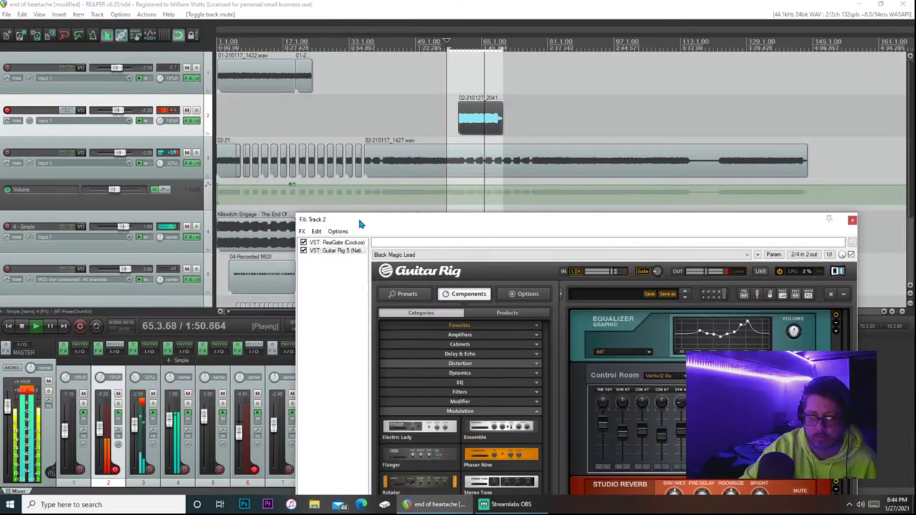
{"action": "key", "text": "space"}
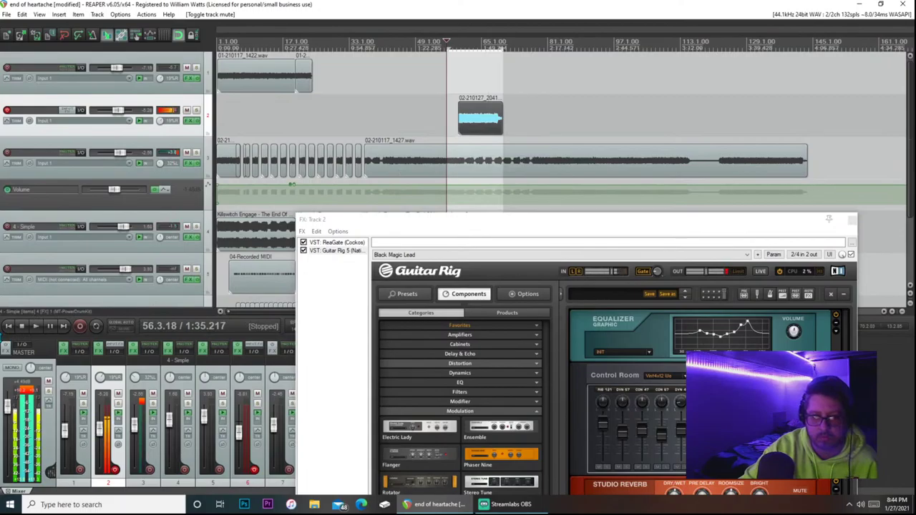
Play the project from its beginning into the recorded take, stop playback, and close track 2's effects window
{"action": "left_click_drag", "start_coordinate": [501, 219], "coordinate": [471, 113]}
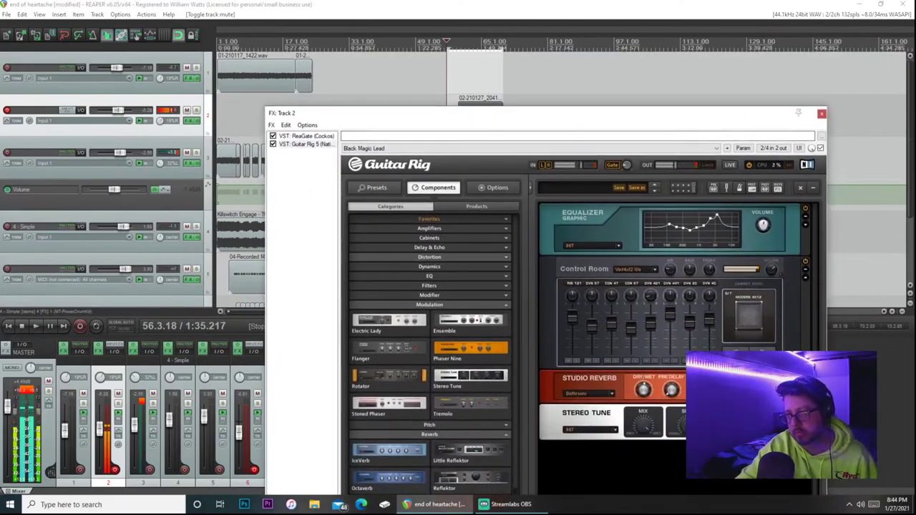
{"action": "left_click", "coordinate": [7, 327]}
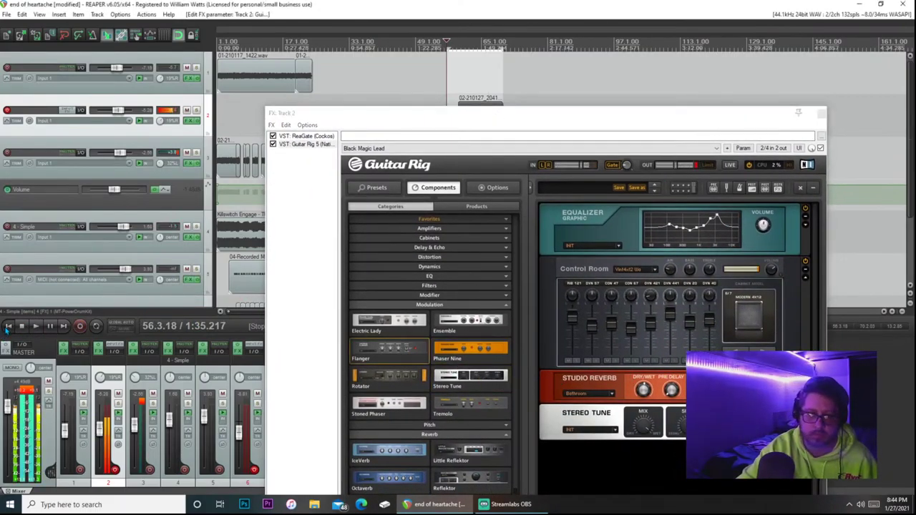
{"action": "key", "text": "space"}
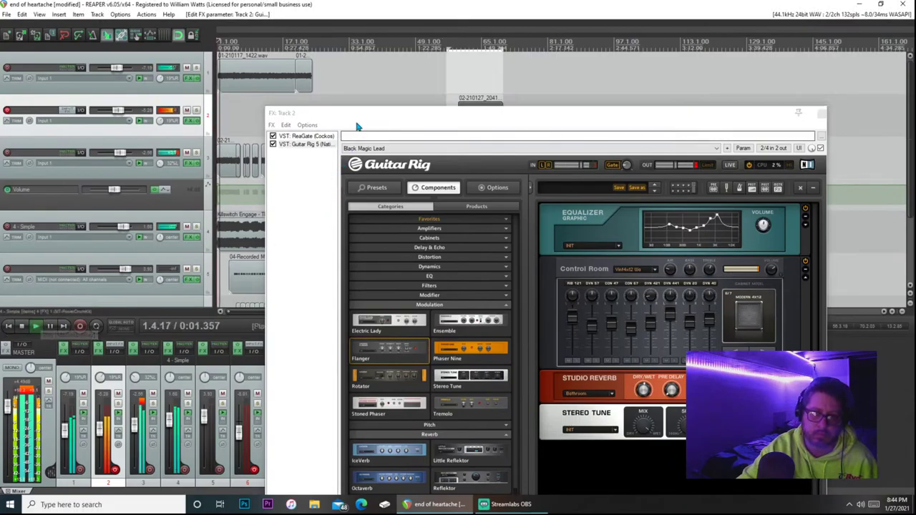
{"action": "left_click_drag", "start_coordinate": [357, 127], "coordinate": [383, 224]}
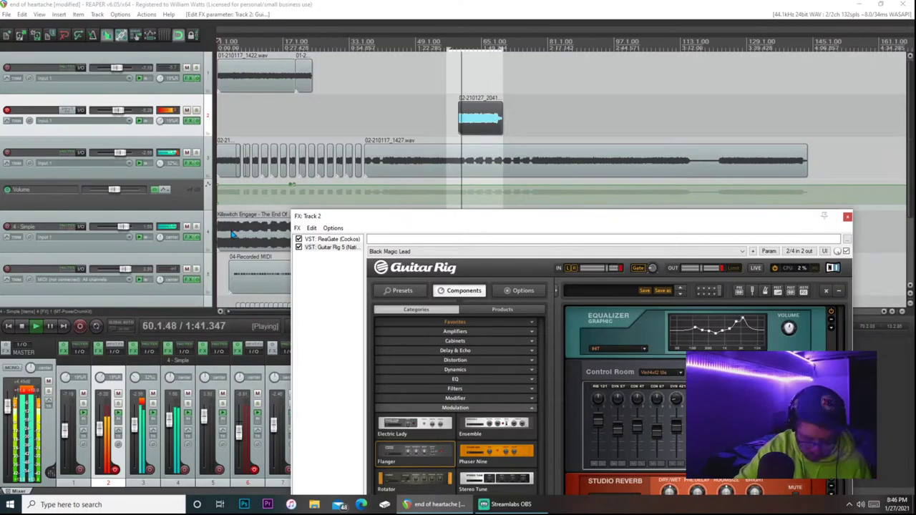
{"action": "left_click", "coordinate": [24, 328]}
{"action": "left_click", "coordinate": [846, 215]}
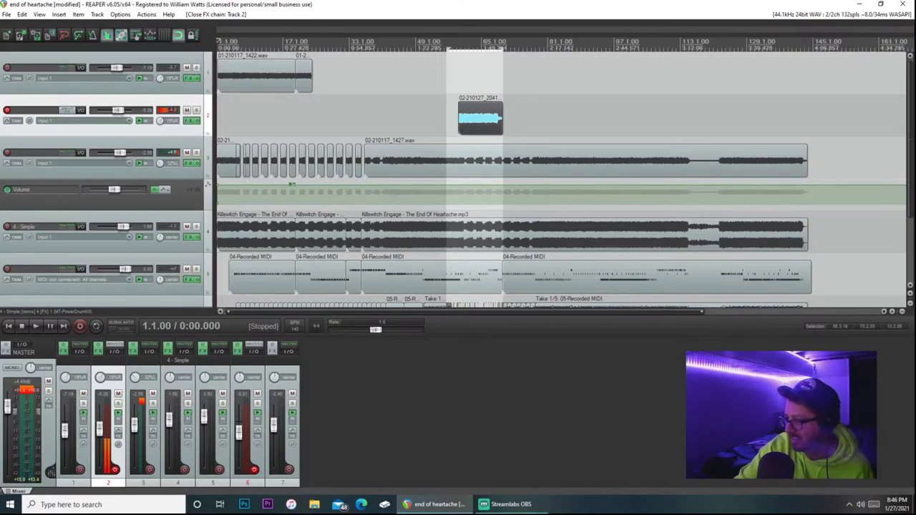
Reopen track 2's effects chain and browse the Guitar Rig preset list
{"action": "key", "text": "alt+Tab"}
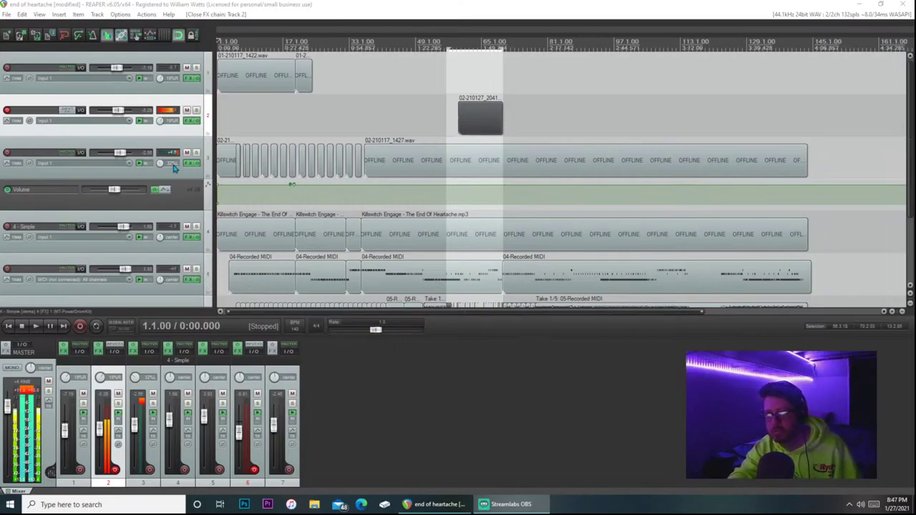
{"action": "left_click", "coordinate": [189, 118]}
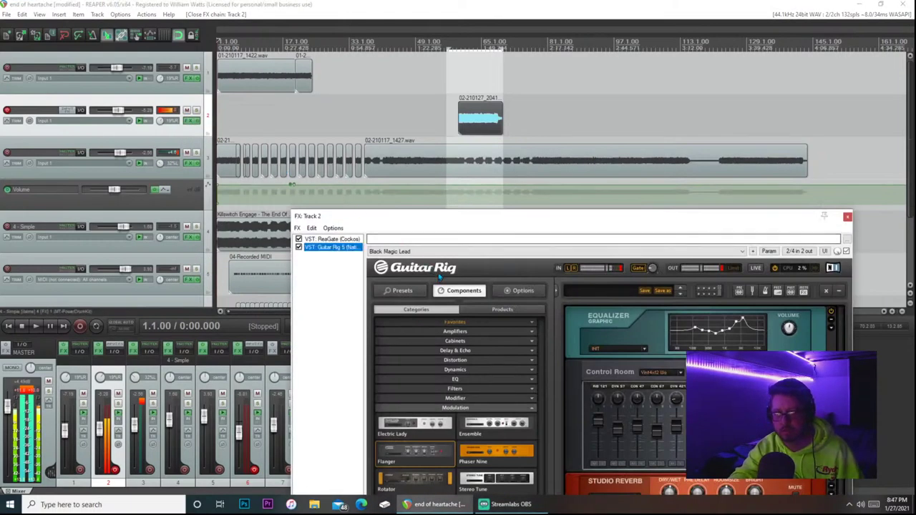
{"action": "left_click_drag", "start_coordinate": [655, 155], "coordinate": [623, 27]}
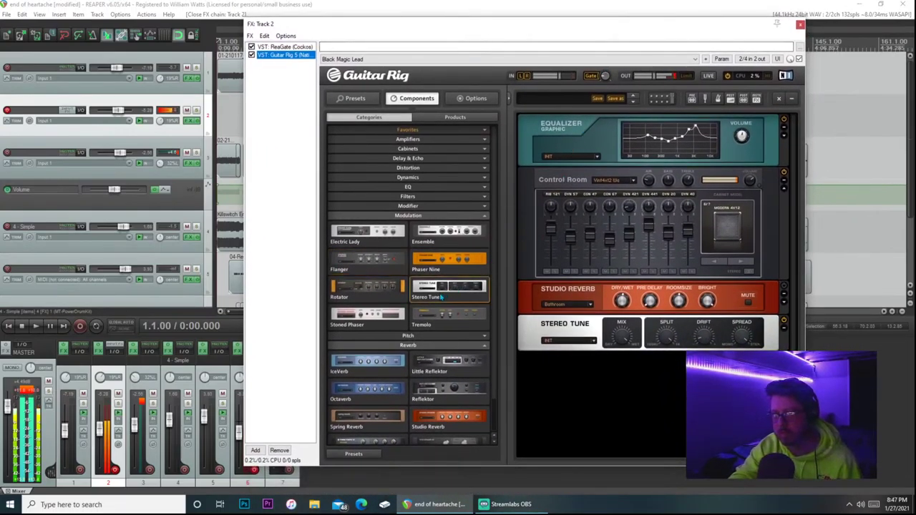
{"action": "scroll", "coordinate": [472, 265], "scroll_direction": "down", "scroll_amount": 1}
{"action": "scroll", "coordinate": [477, 254], "scroll_direction": "up", "scroll_amount": 1}
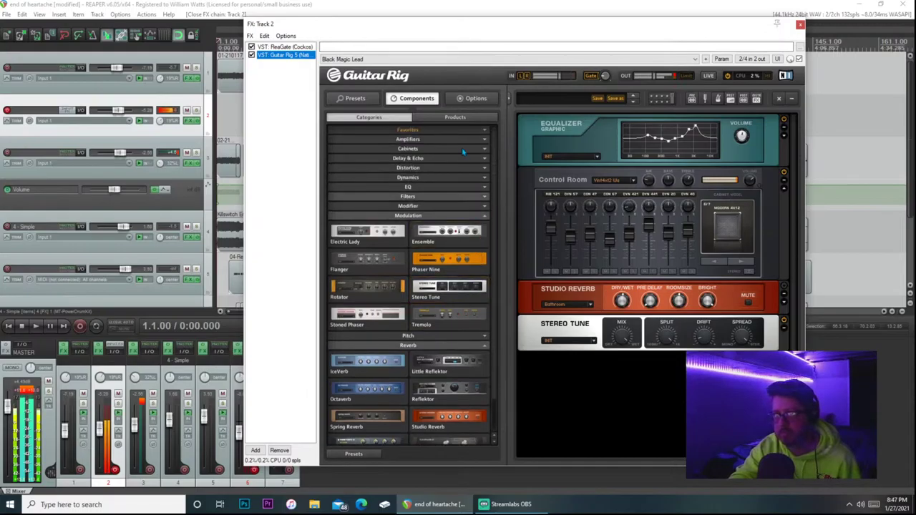
{"action": "left_click", "coordinate": [354, 98]}
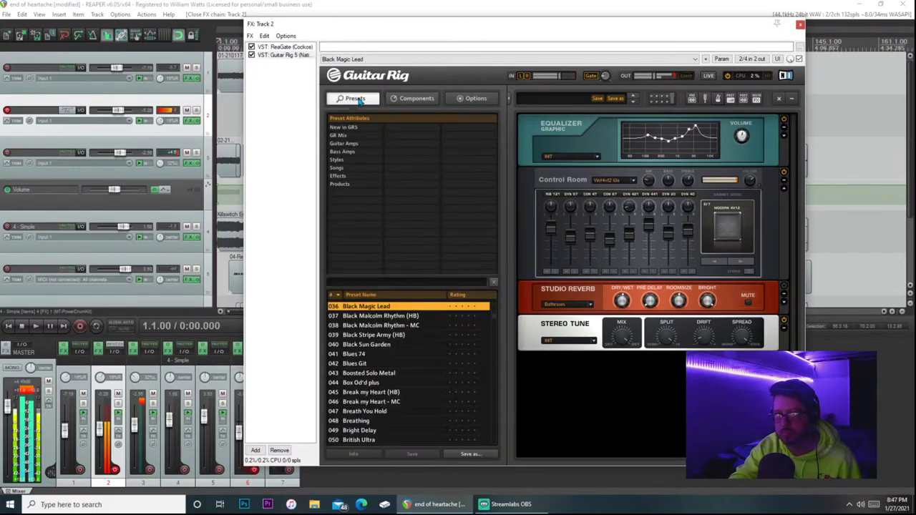
{"action": "scroll", "coordinate": [455, 315], "scroll_direction": "down", "scroll_amount": 1}
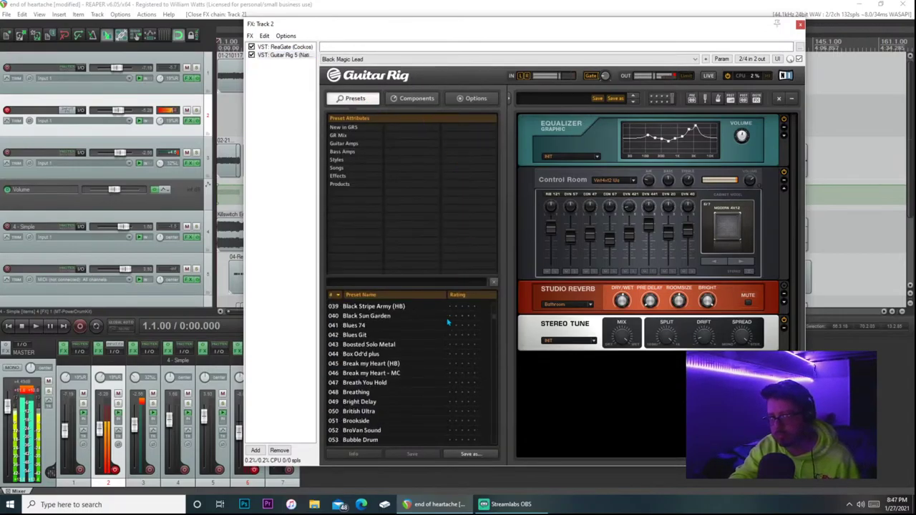
Filter the Guitar Rig presets to the Special FX effects category and load the Crystalline preset
{"action": "left_click", "coordinate": [345, 176]}
{"action": "left_click", "coordinate": [405, 129]}
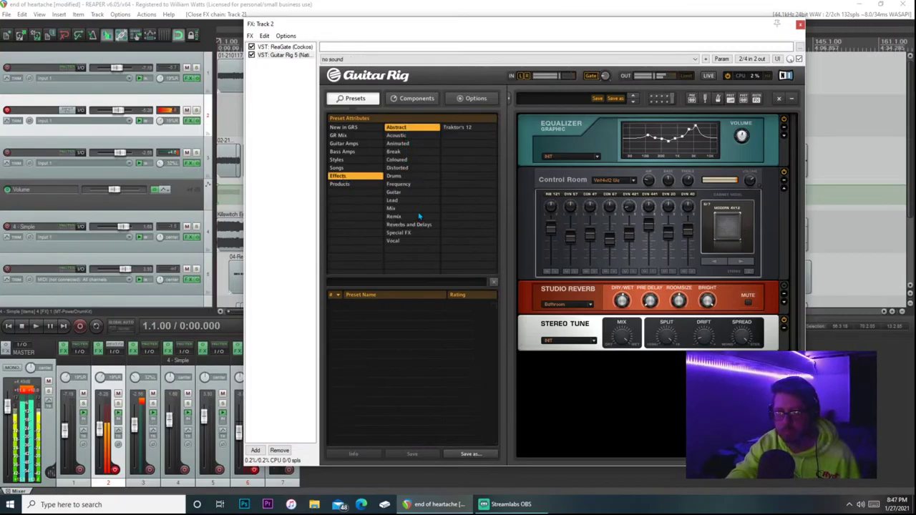
{"action": "left_click", "coordinate": [405, 233]}
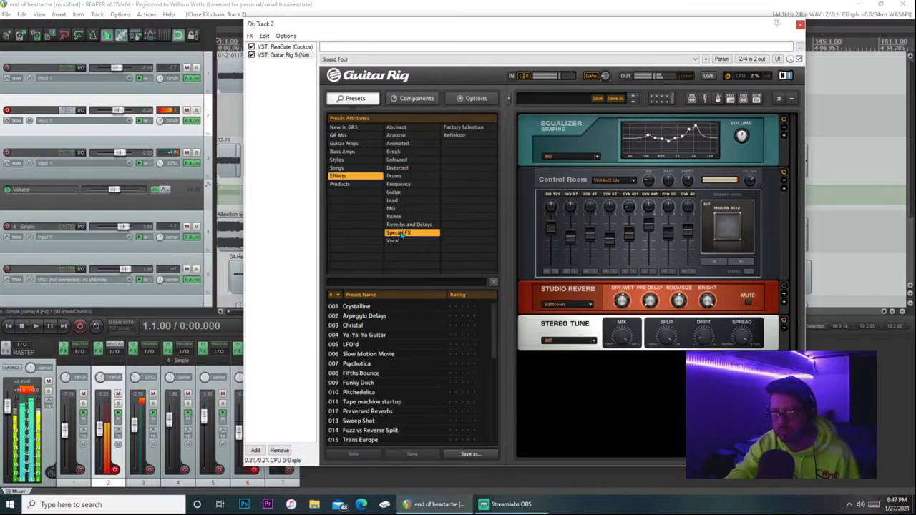
{"action": "left_click", "coordinate": [365, 315]}
{"action": "left_click", "coordinate": [361, 307]}
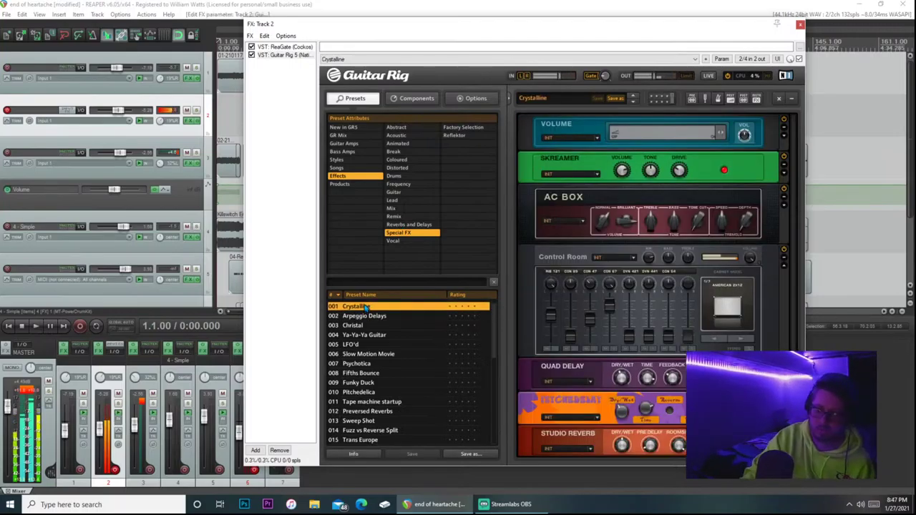
Audition the Special FX presets from Arpeggio Delays through Psychotica and raise track 2's volume to about 5.4 dB
{"action": "key", "text": "Down"}
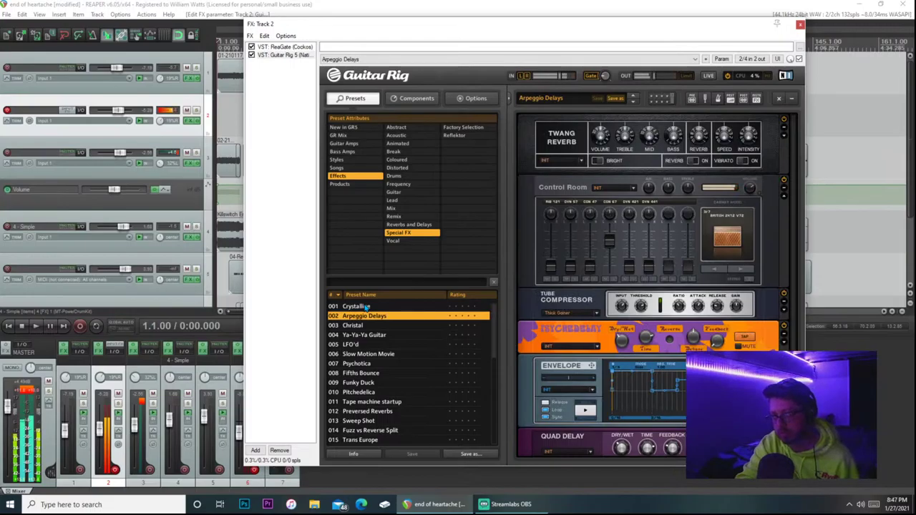
{"action": "key", "text": "Down"}
{"action": "key", "text": "Down"}
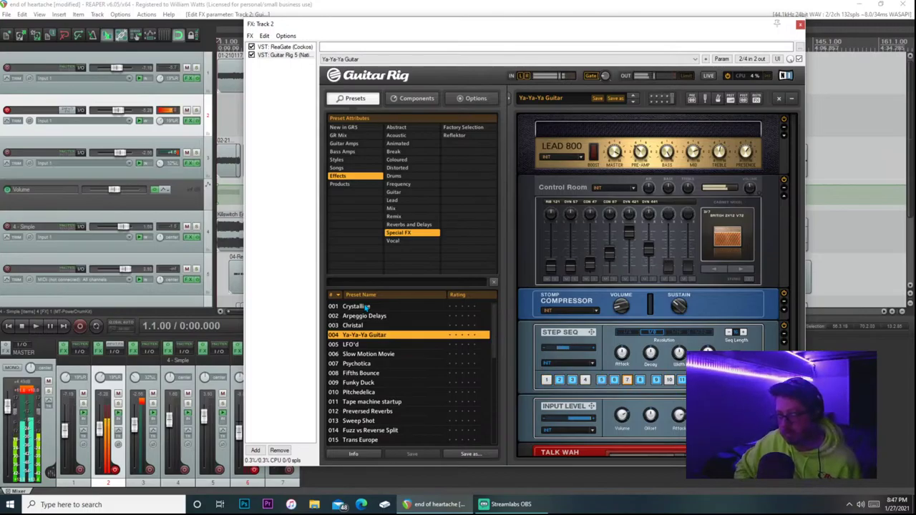
{"action": "key", "text": "Down"}
{"action": "key", "text": "Down"}
{"action": "key", "text": "Down"}
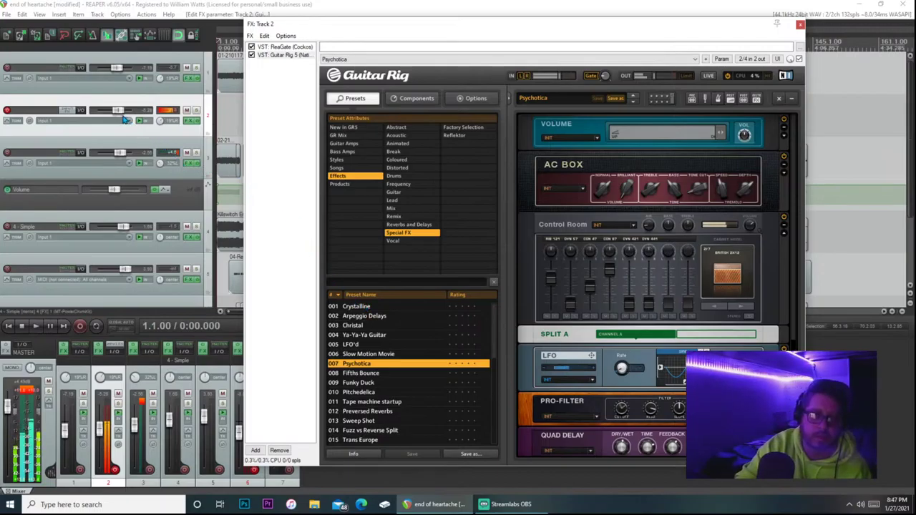
{"action": "left_click_drag", "start_coordinate": [119, 111], "coordinate": [131, 120]}
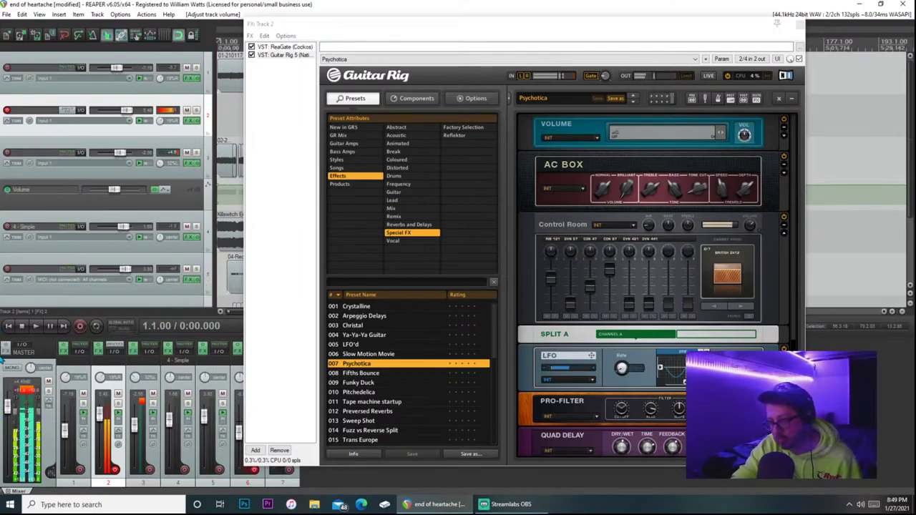
Audition the Fifths Bounce, Funky Duck, Pitchedelica, Tape machine startup, and Preversed Reverbs presets
{"action": "left_click", "coordinate": [373, 372]}
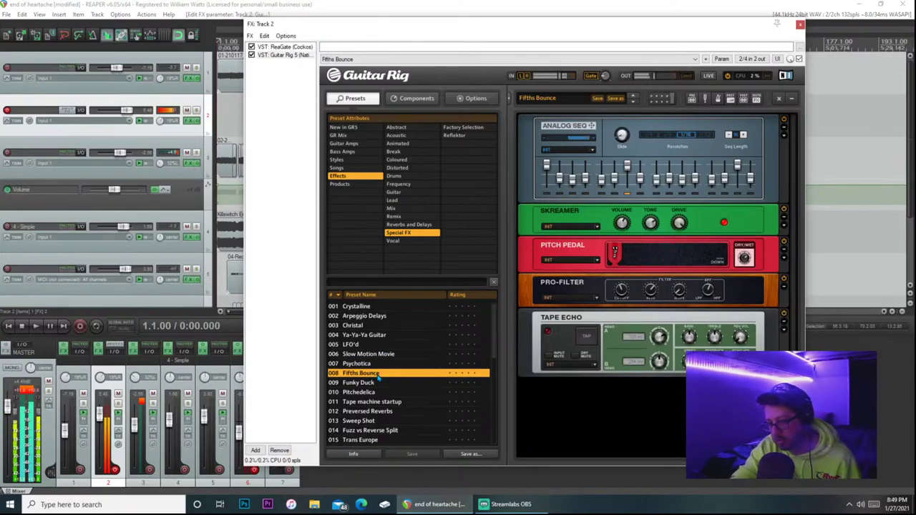
{"action": "left_click", "coordinate": [372, 382]}
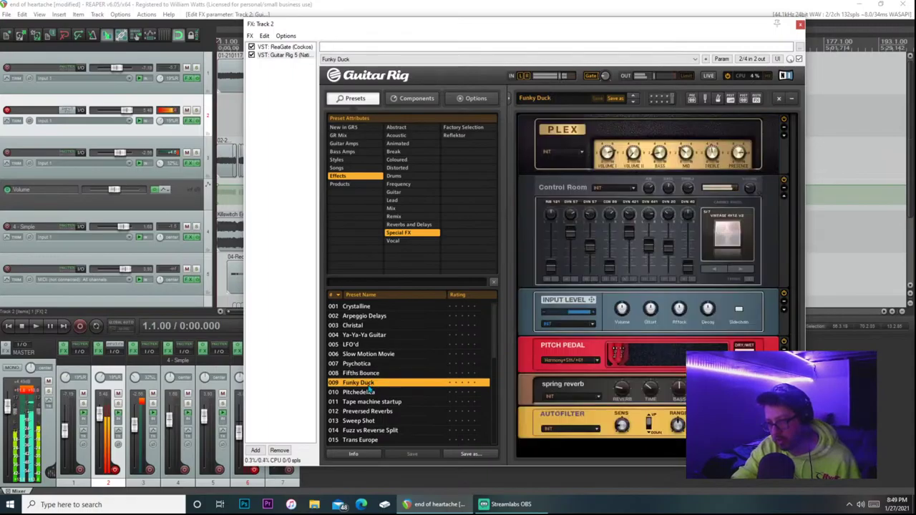
{"action": "left_click", "coordinate": [368, 393]}
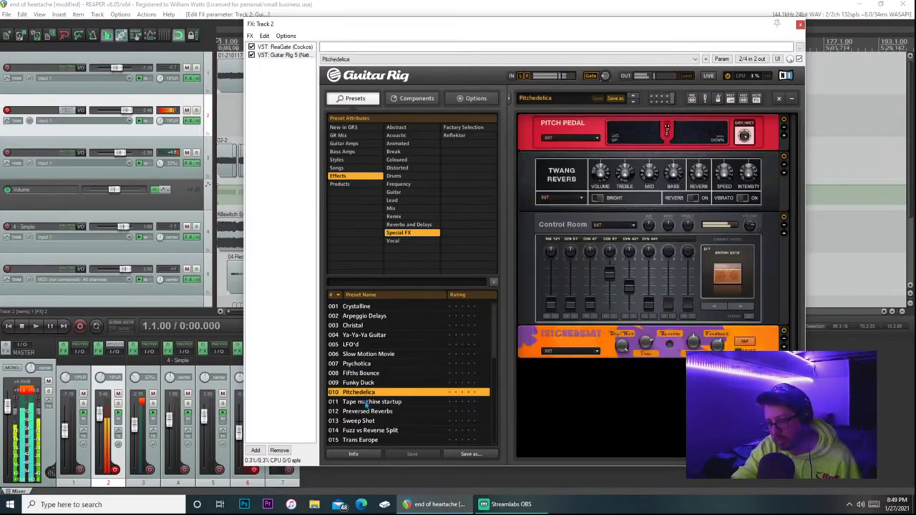
{"action": "left_click", "coordinate": [366, 403]}
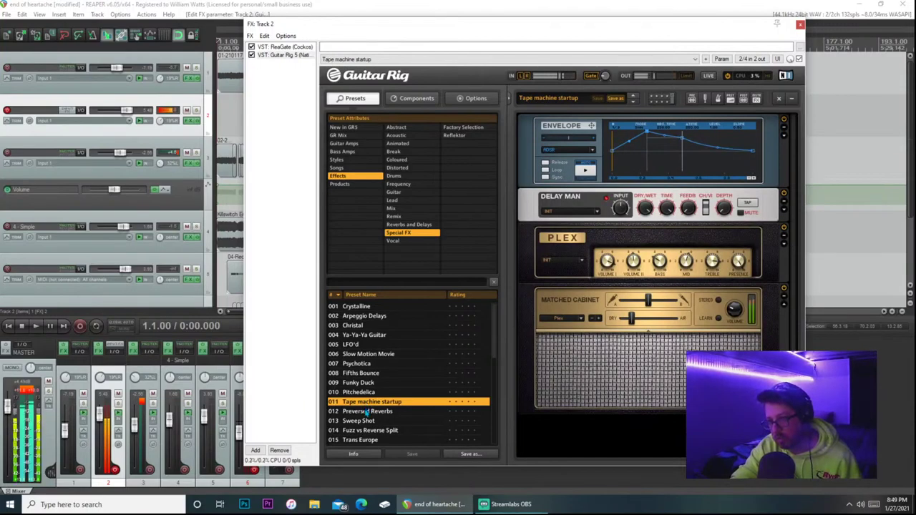
{"action": "left_click", "coordinate": [367, 413]}
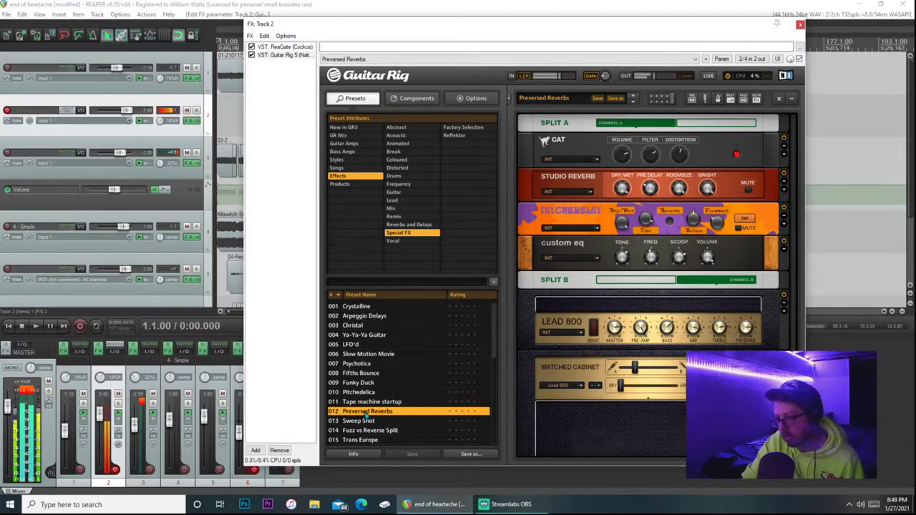
Continue through the Special FX presets Sweep Shot, Fuzz vs Reverse Split, Trans Europe, and NO Attack
{"action": "key", "text": "Down"}
{"action": "key", "text": "Down"}
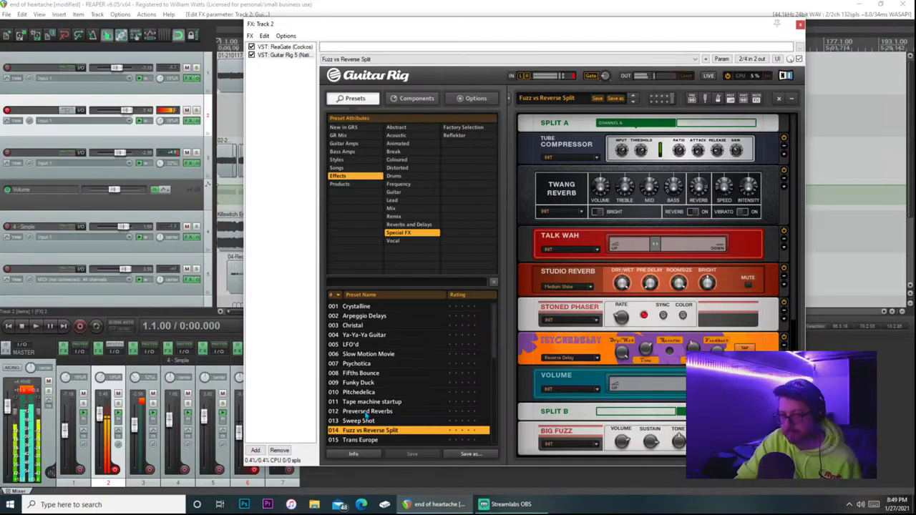
{"action": "key", "text": "Down"}
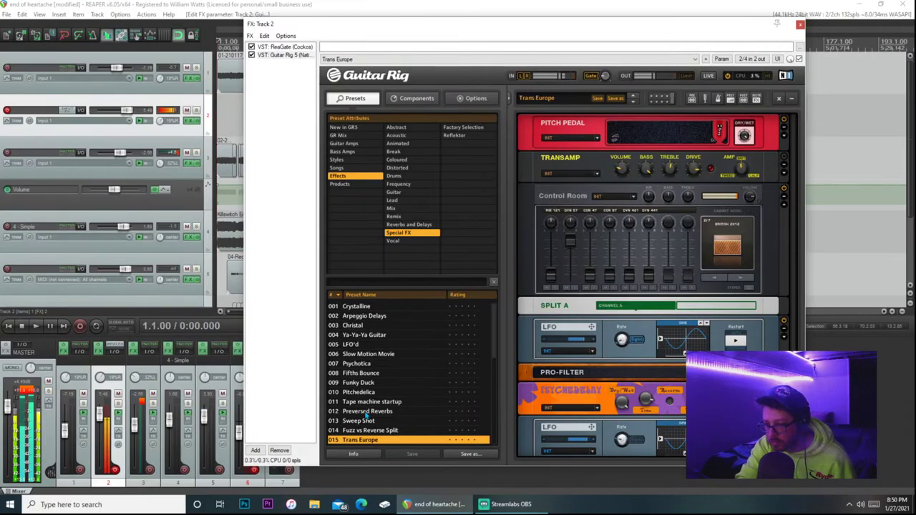
{"action": "key", "text": "Down"}
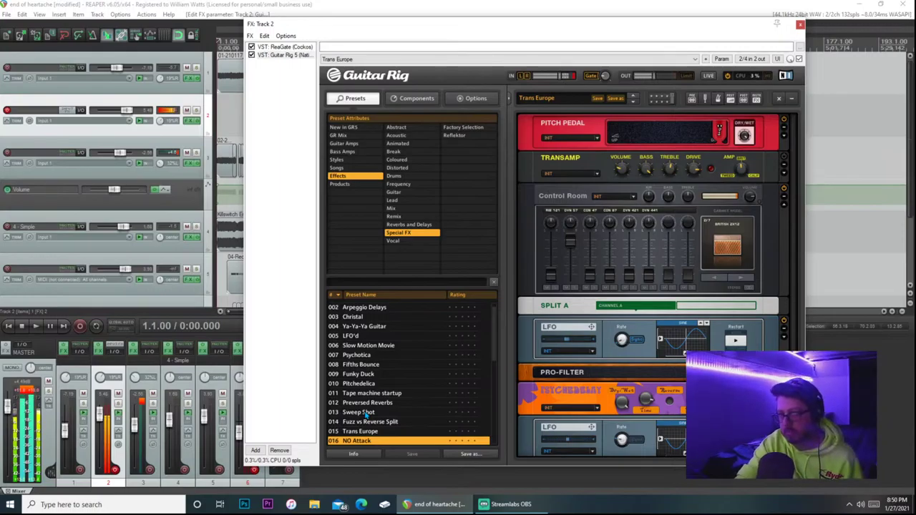
Audition the Special FX presets from Echomagic through Screaming Psyche
{"action": "scroll", "coordinate": [363, 411], "scroll_direction": "down", "scroll_amount": 2}
{"action": "left_click", "coordinate": [358, 394]}
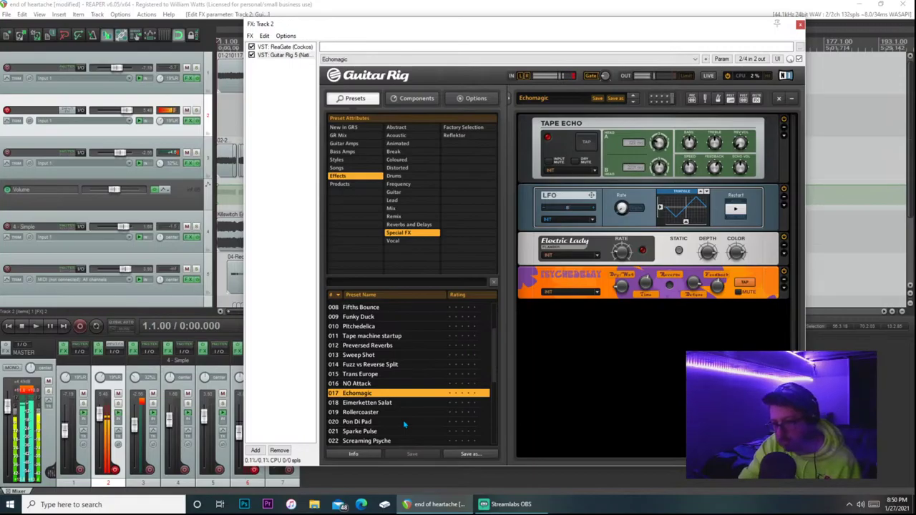
{"action": "left_click", "coordinate": [385, 403]}
{"action": "left_click", "coordinate": [381, 413]}
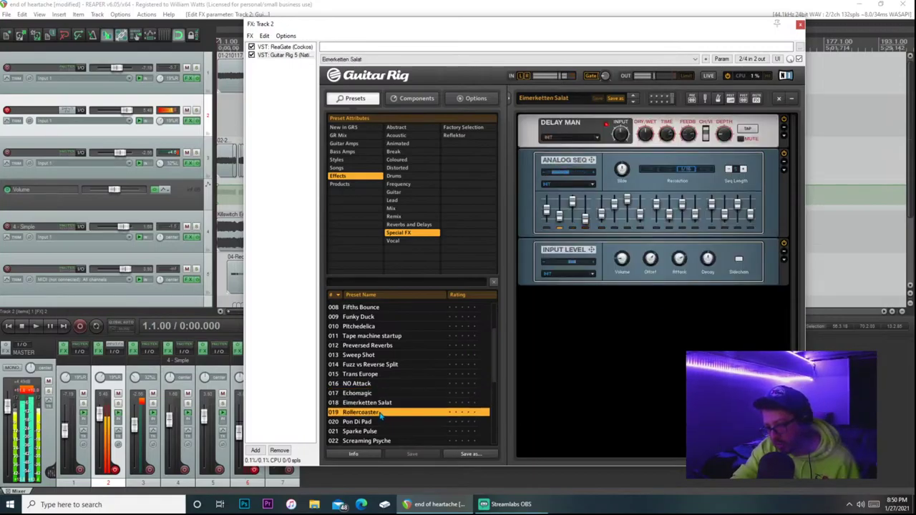
{"action": "left_click", "coordinate": [371, 423]}
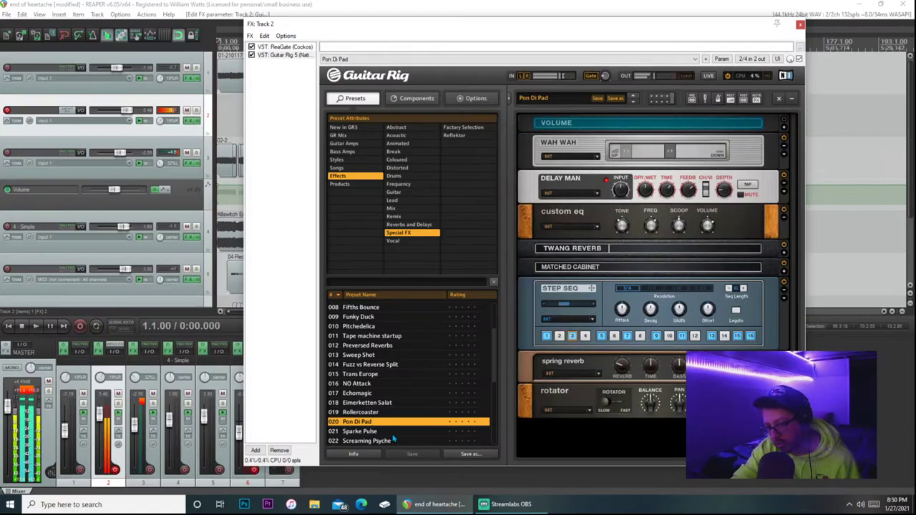
{"action": "left_click", "coordinate": [388, 431]}
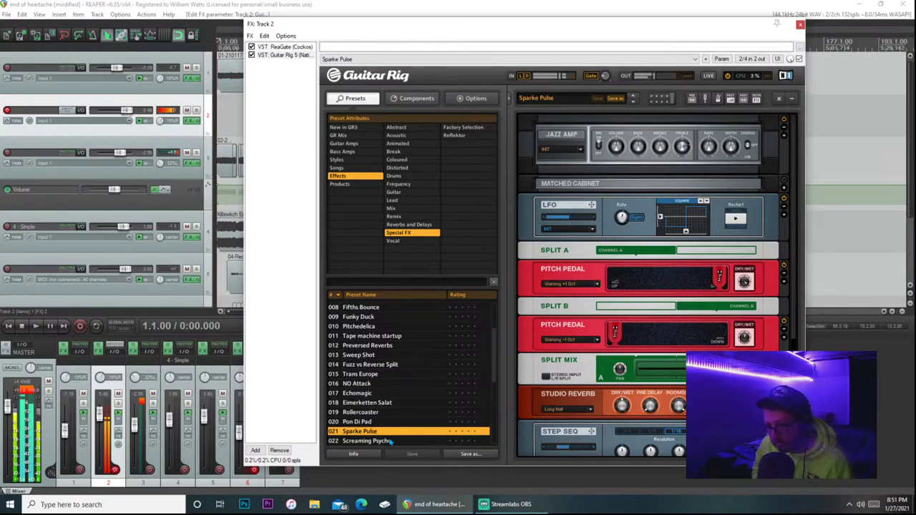
{"action": "left_click", "coordinate": [390, 442]}
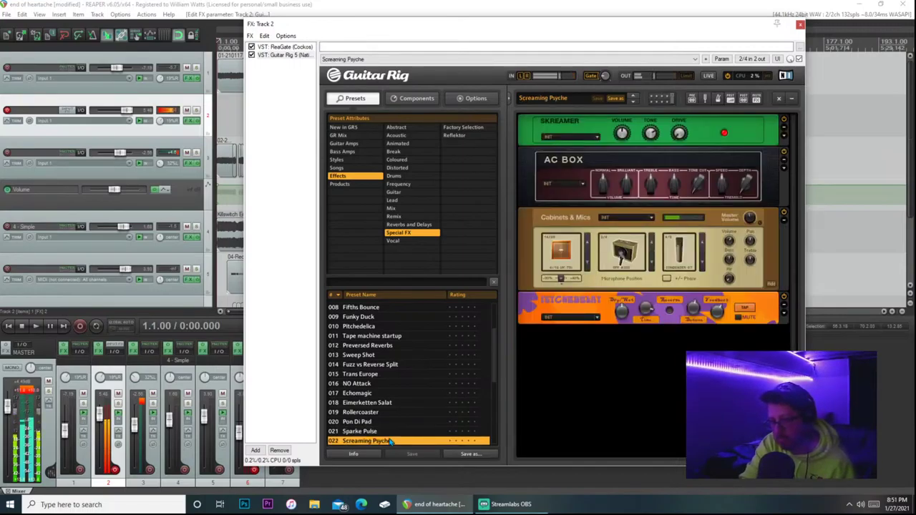
Audition the Special FX presets from Shortwave Radio through Crystalline - MC
{"action": "key", "text": "Down"}
{"action": "key", "text": "Down"}
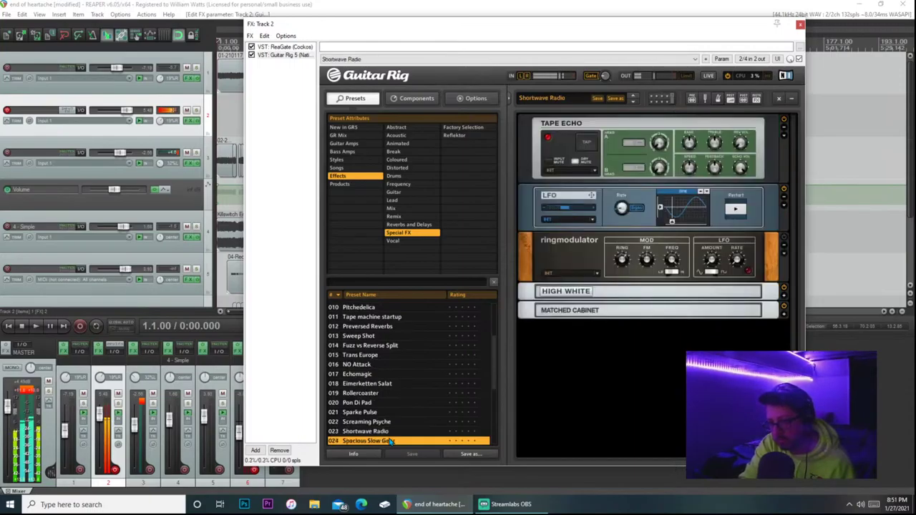
{"action": "key", "text": "Down"}
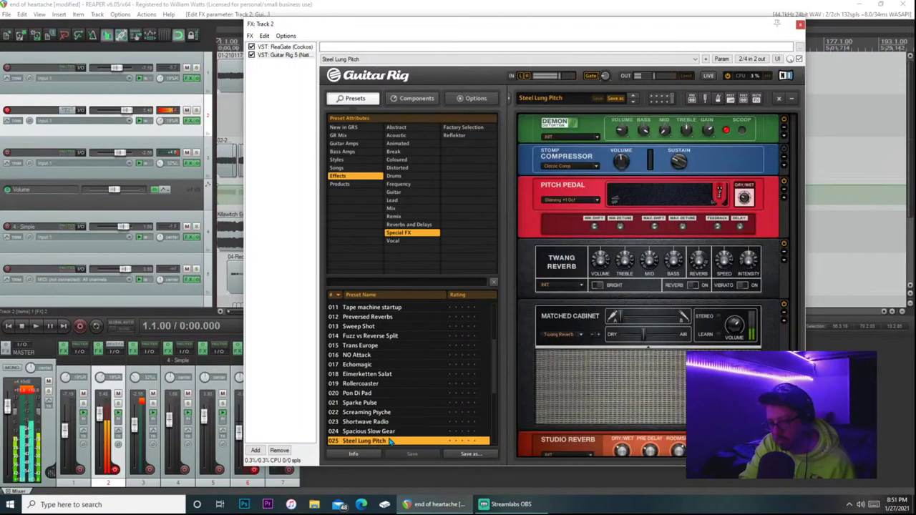
{"action": "key", "text": "Down"}
{"action": "key", "text": "Down"}
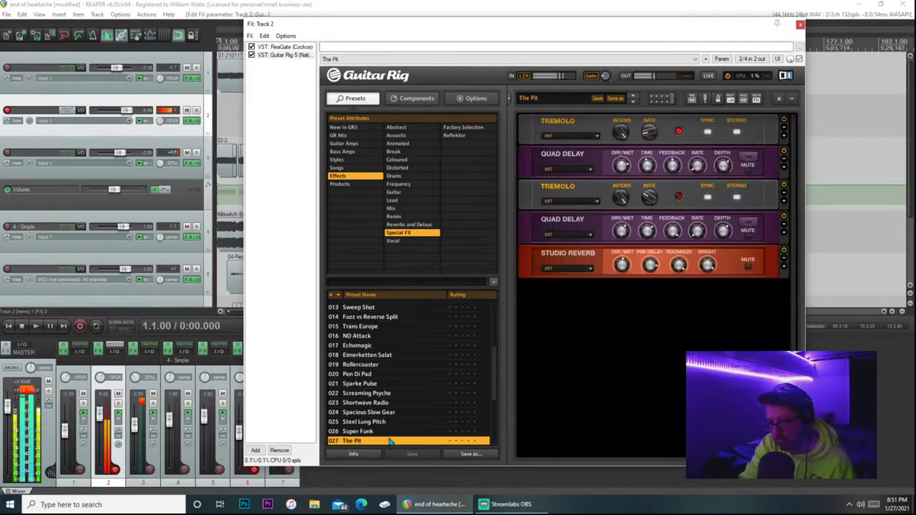
{"action": "key", "text": "Down"}
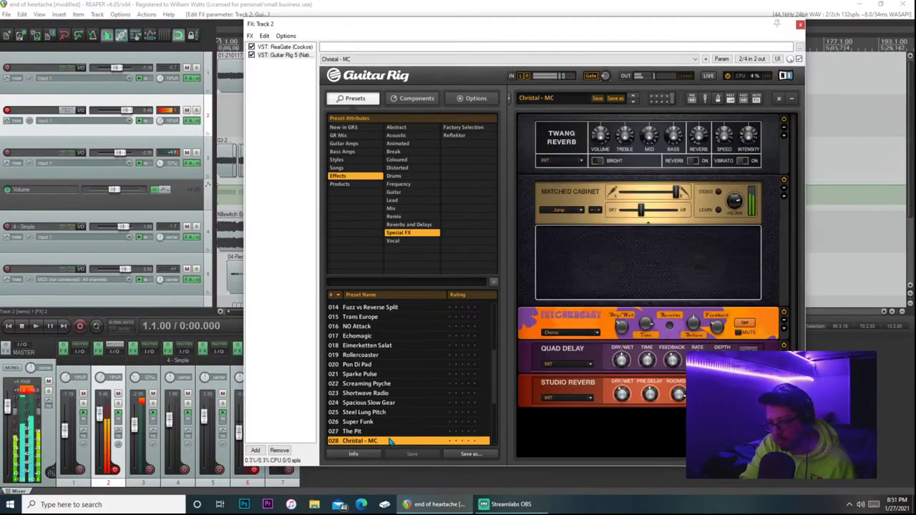
{"action": "key", "text": "Down"}
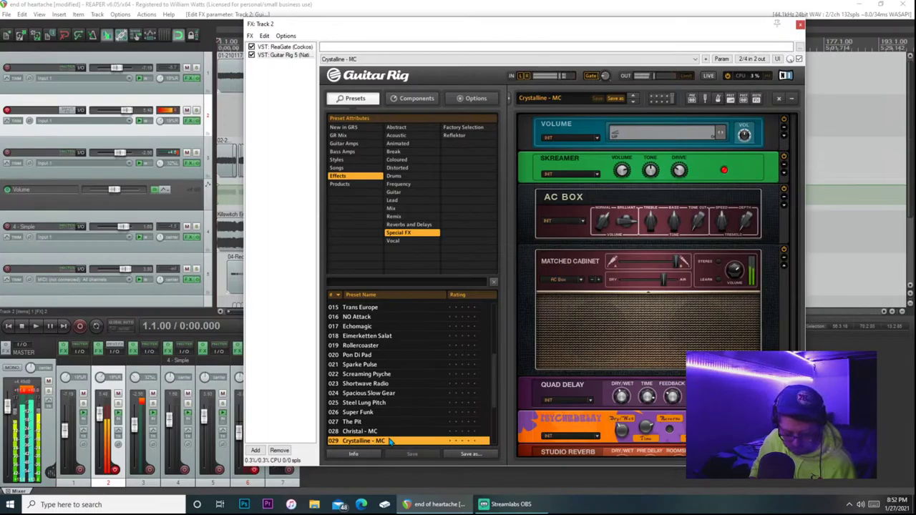
Audition the Special FX presets from NO Attack - MC through Filter Cheese
{"action": "key", "text": "Down"}
{"action": "key", "text": "Down"}
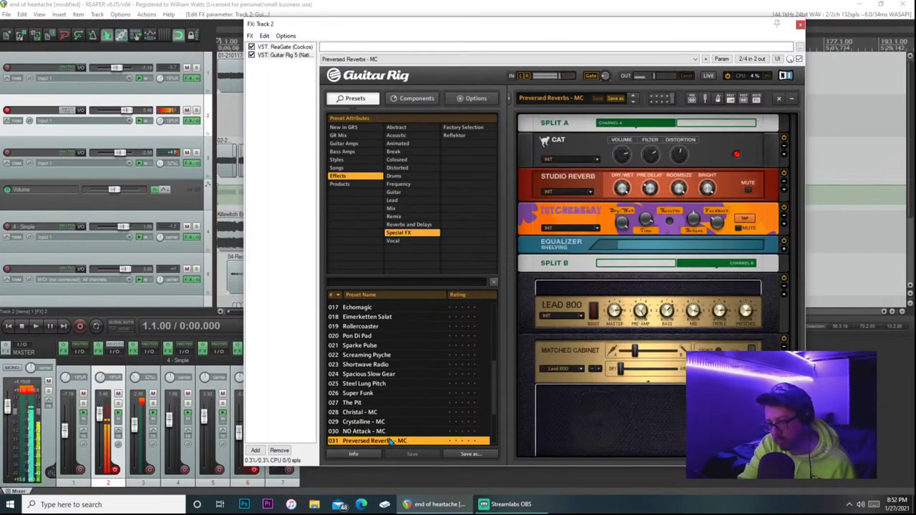
{"action": "key", "text": "Down"}
{"action": "key", "text": "Down"}
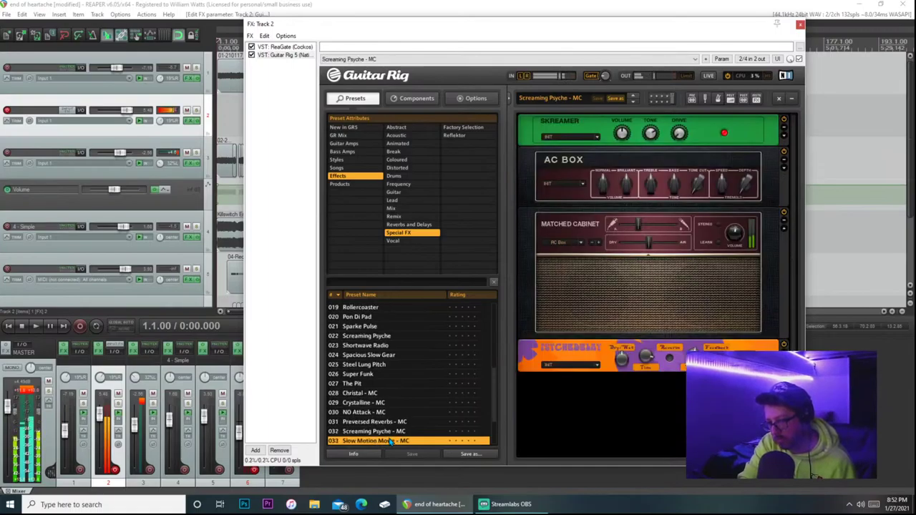
{"action": "key", "text": "Down"}
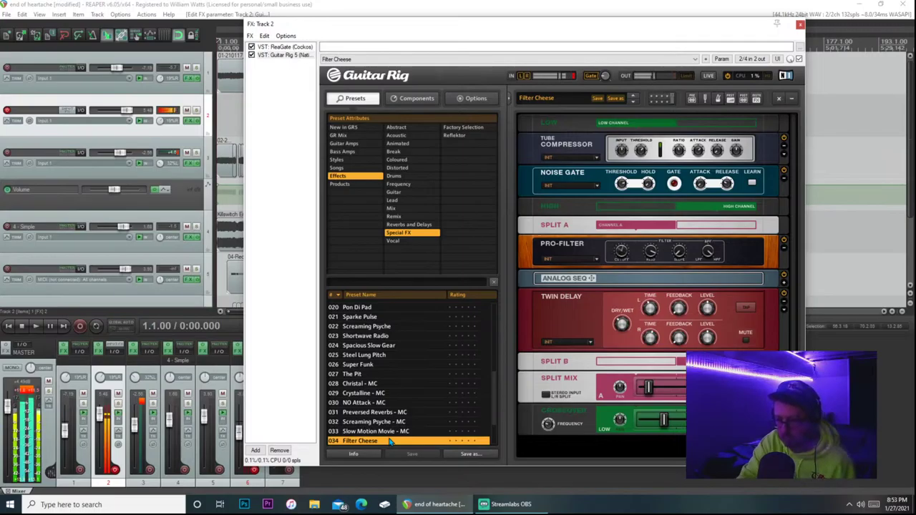
Audition the Special FX presets from Stereo Ghosts through Grain Dispenser and return to Stereo Ghosts
{"action": "key", "text": "Down"}
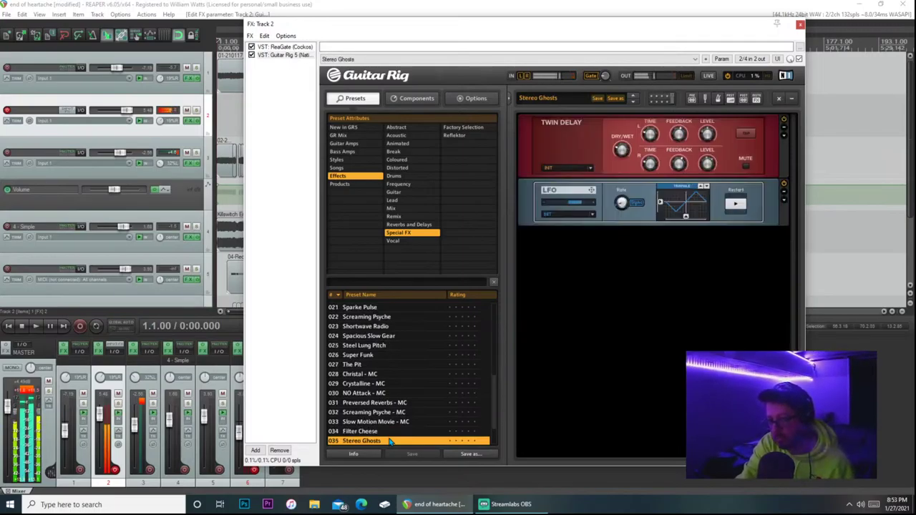
{"action": "key", "text": "Down"}
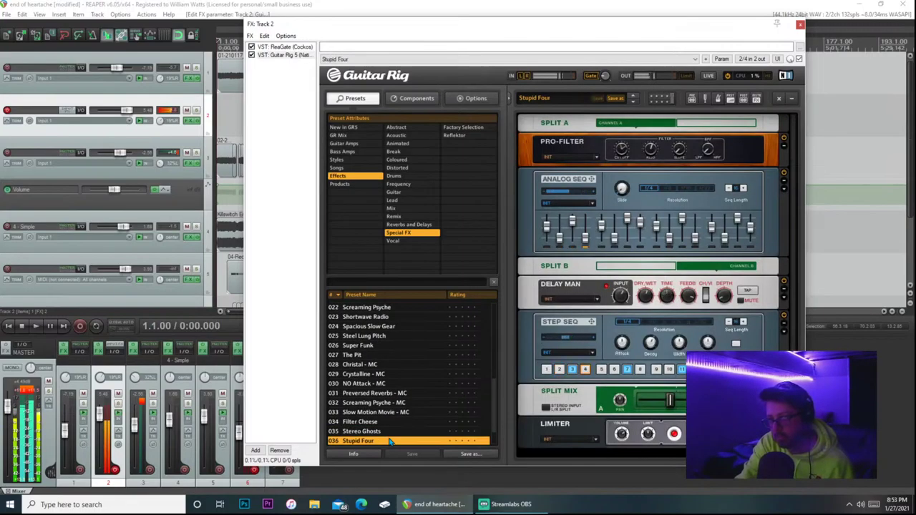
{"action": "key", "text": "Down"}
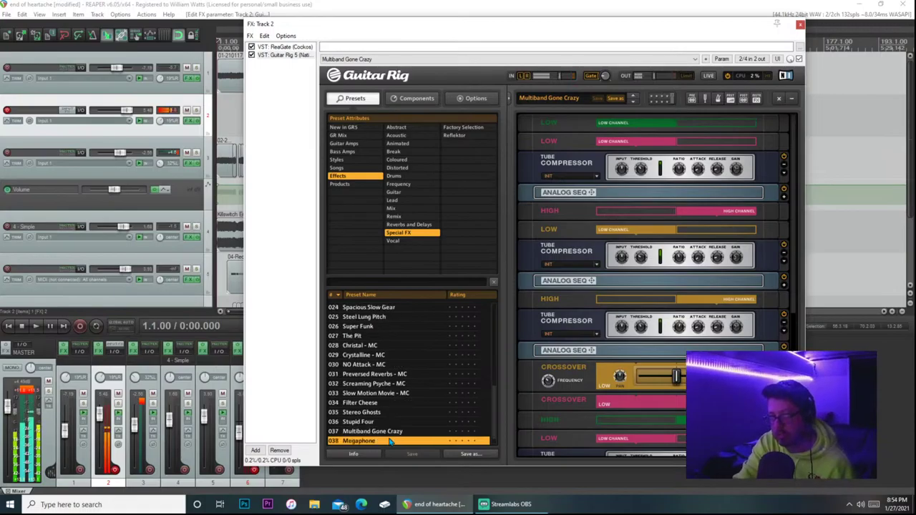
{"action": "key", "text": "Down"}
{"action": "key", "text": "Down"}
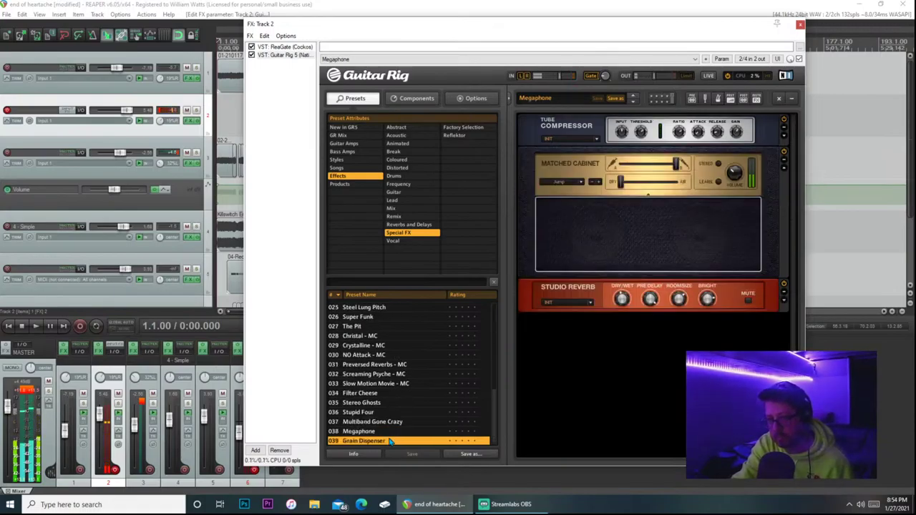
{"action": "key", "text": "Up"}
{"action": "key", "text": "Up"}
{"action": "key", "text": "Up"}
{"action": "key", "text": "Up"}
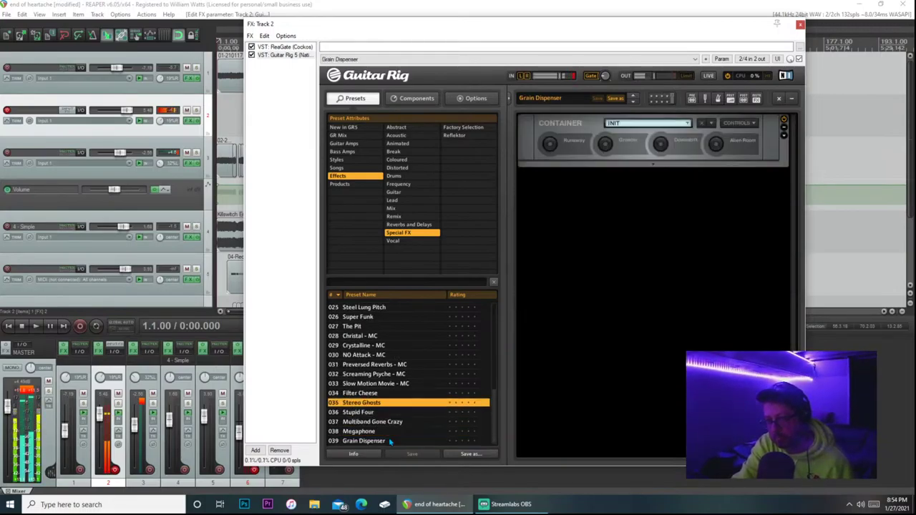
Filter to Reverbs and Delays and audition Pon Di Mic, Ya-Ya-Ya Guitar, Realtime Reverse Hall, Airverb, and Smooth Delay
{"action": "left_click", "coordinate": [409, 224]}
{"action": "left_click", "coordinate": [380, 327]}
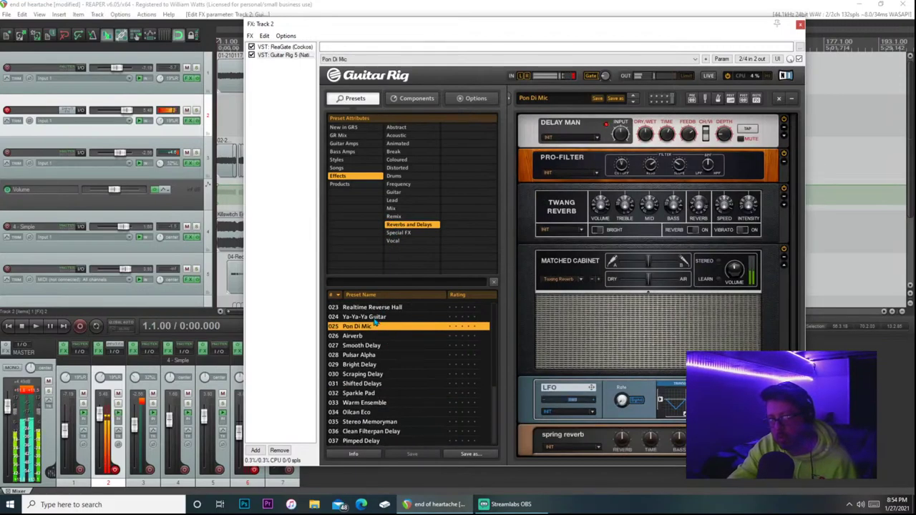
{"action": "left_click", "coordinate": [374, 318]}
{"action": "left_click", "coordinate": [373, 309]}
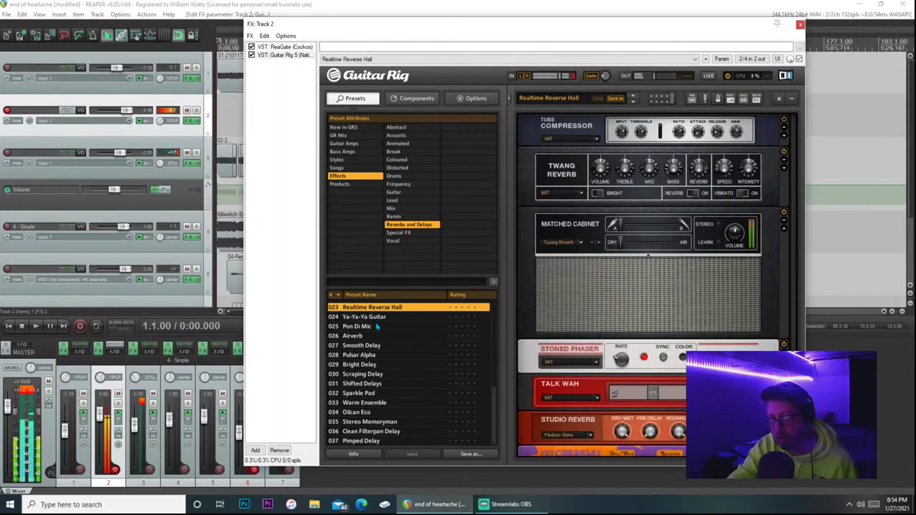
{"action": "left_click", "coordinate": [372, 337]}
{"action": "left_click", "coordinate": [372, 347]}
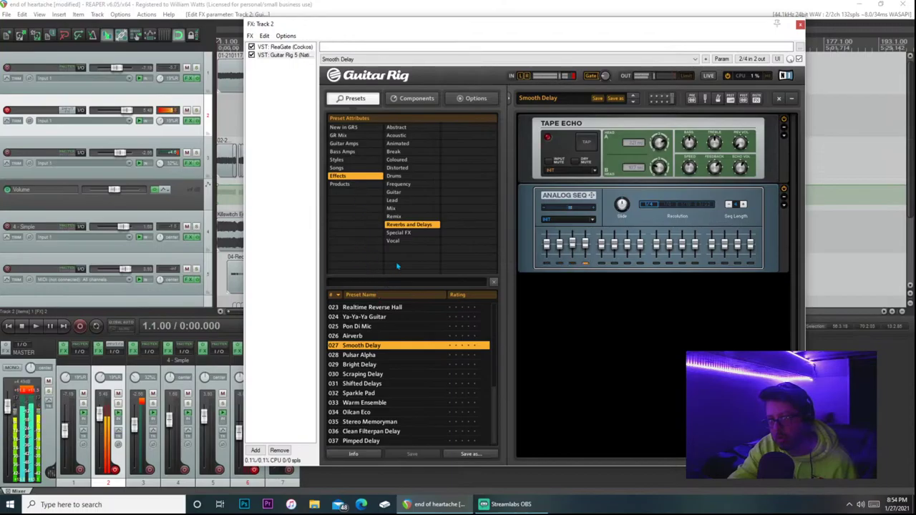
Filter the effects presets to the Coloured category and load the Krystal Wind preset
{"action": "left_click", "coordinate": [398, 151]}
{"action": "left_click", "coordinate": [399, 159]}
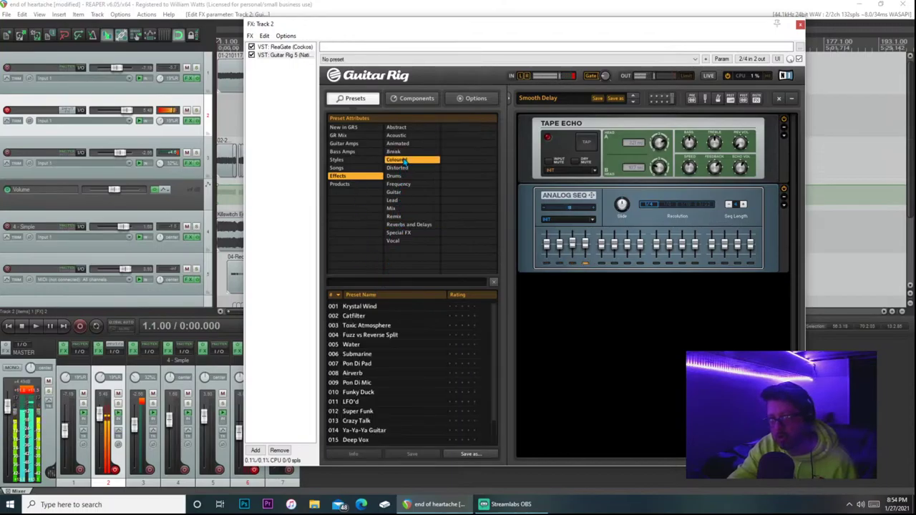
{"action": "left_click", "coordinate": [378, 308]}
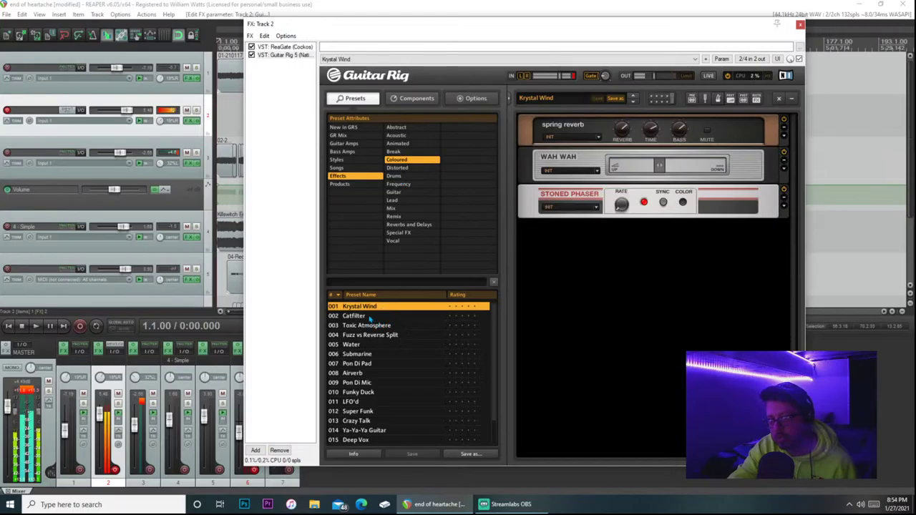
Audition the Coloured presets Catfilter, Toxic Atmosphere, Fuzz vs Reverse Split, Water, Submarine, and Pon Di Pad
{"action": "left_click", "coordinate": [369, 316]}
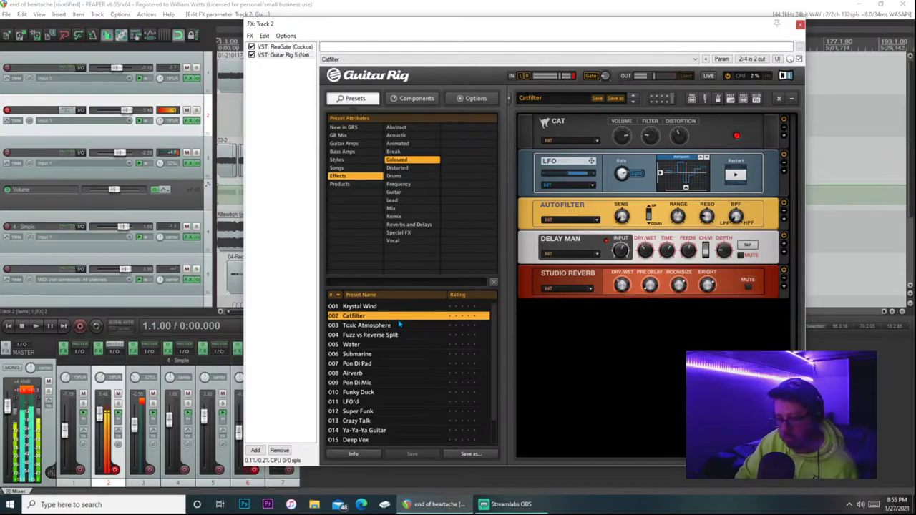
{"action": "left_click", "coordinate": [399, 325]}
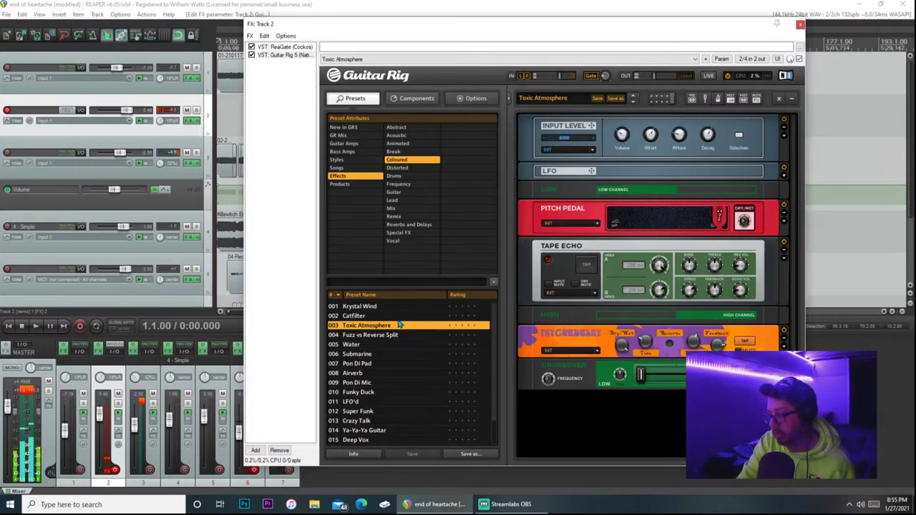
{"action": "key", "text": "Down"}
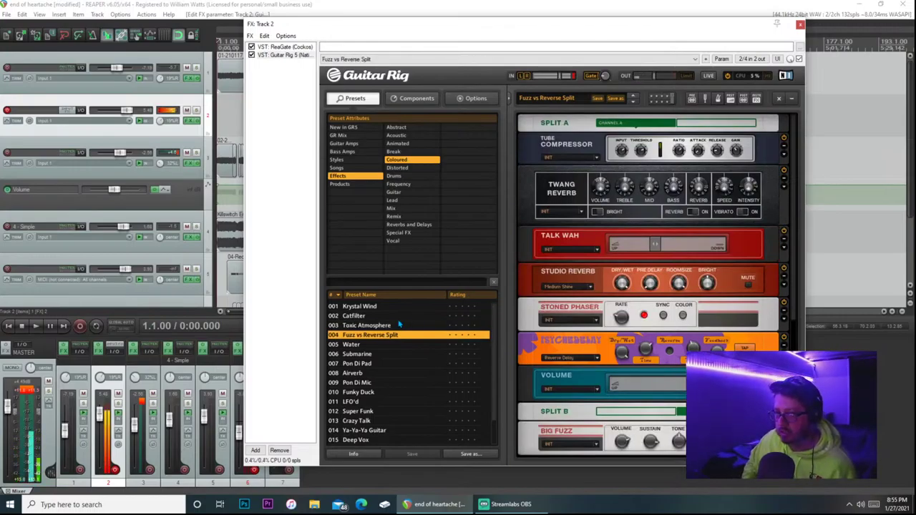
{"action": "key", "text": "Down"}
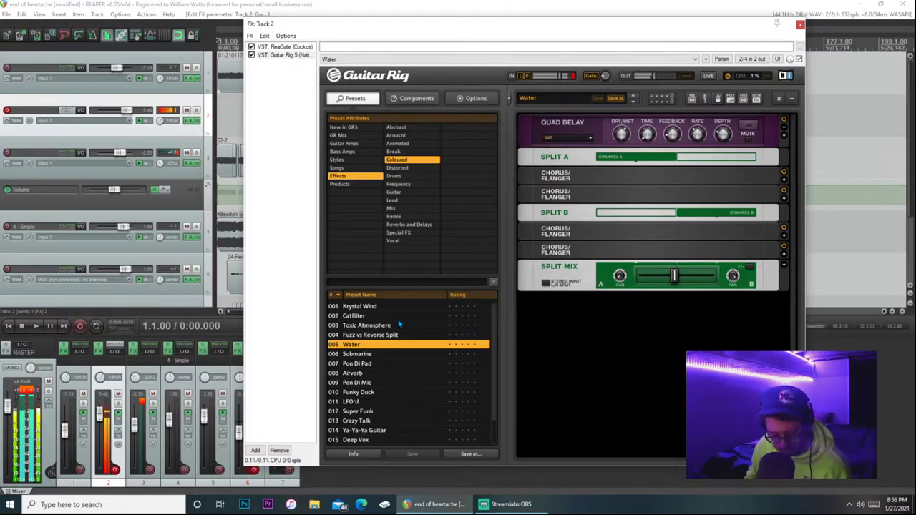
{"action": "key", "text": "Down"}
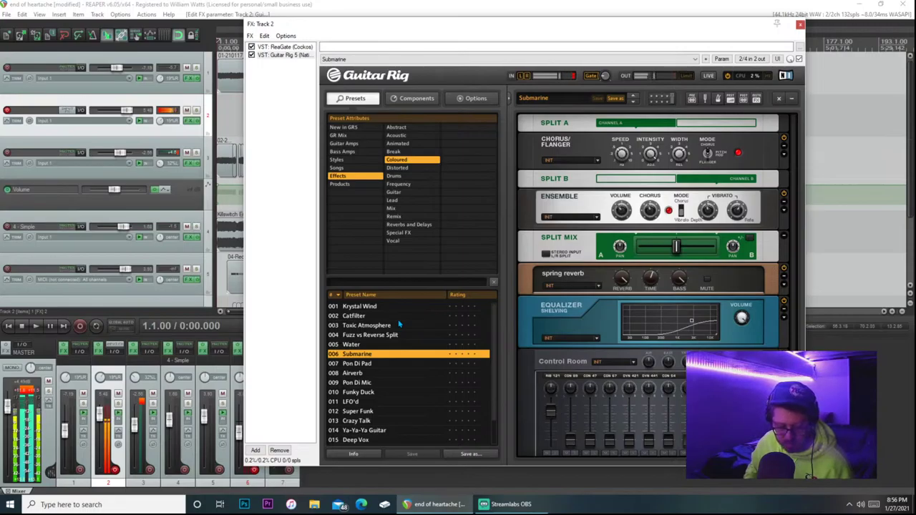
{"action": "key", "text": "Down"}
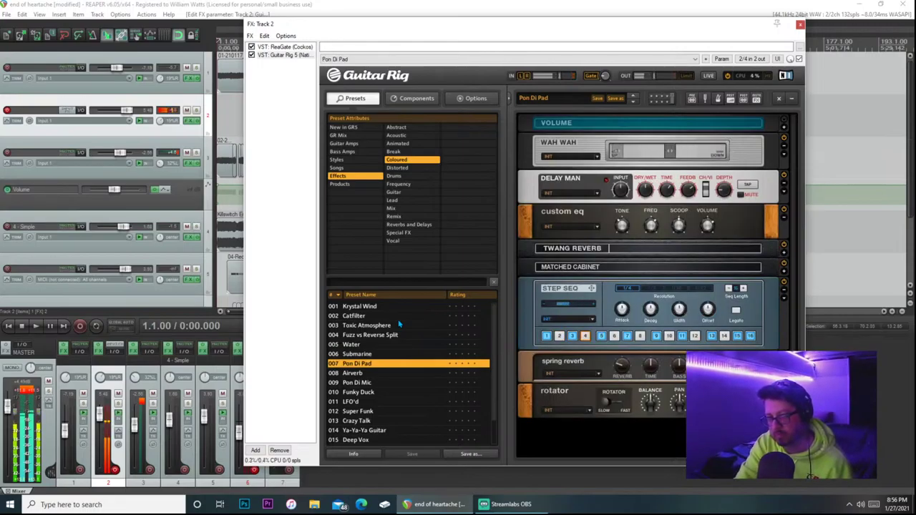
Audition the Coloured presets Airverb, Pon Di Mic, Funky Duck, LFO'd, and Super Funk
{"action": "key", "text": "Down"}
{"action": "key", "text": "Down"}
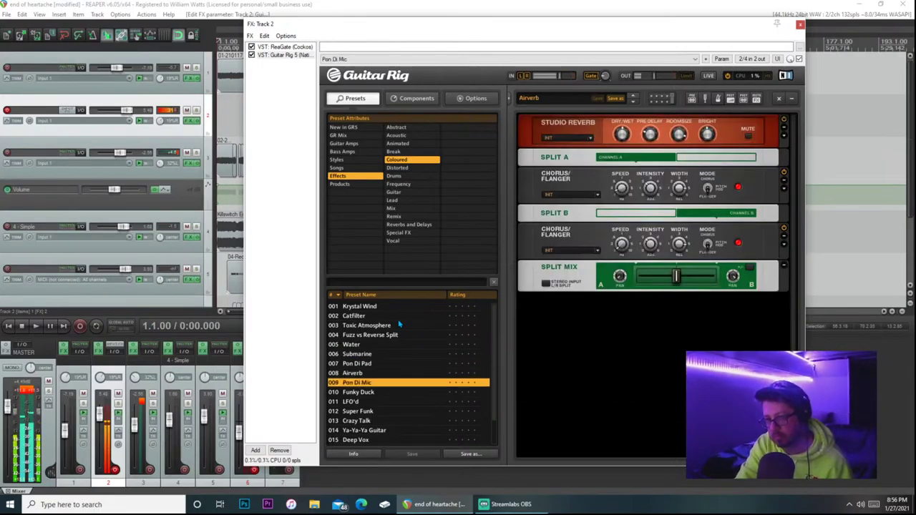
{"action": "key", "text": "Down"}
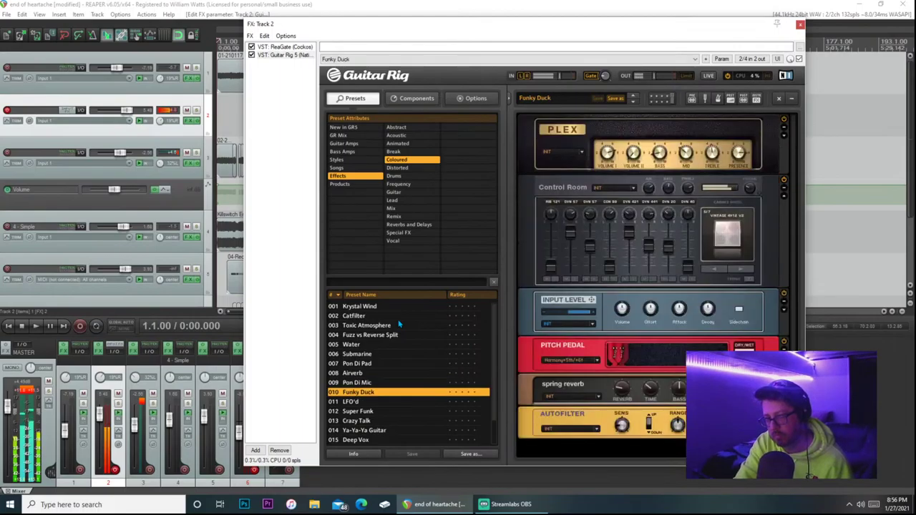
{"action": "key", "text": "Down"}
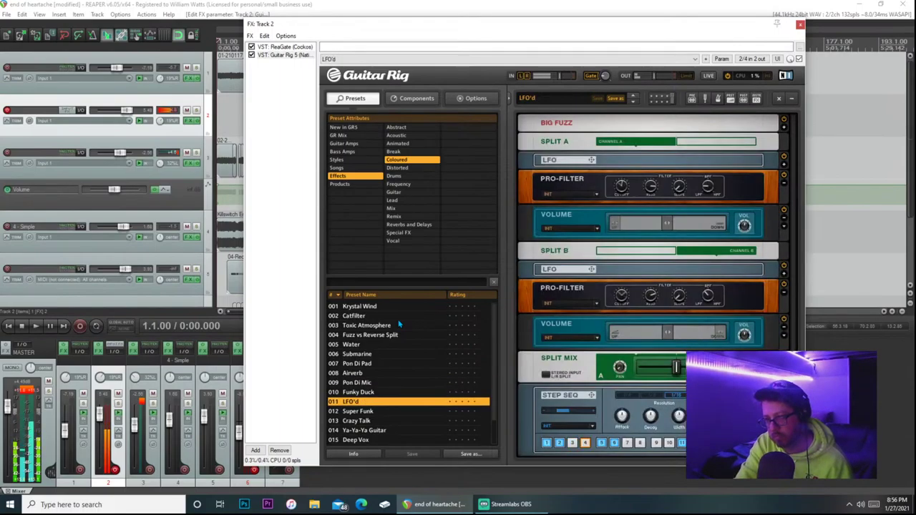
{"action": "key", "text": "Down"}
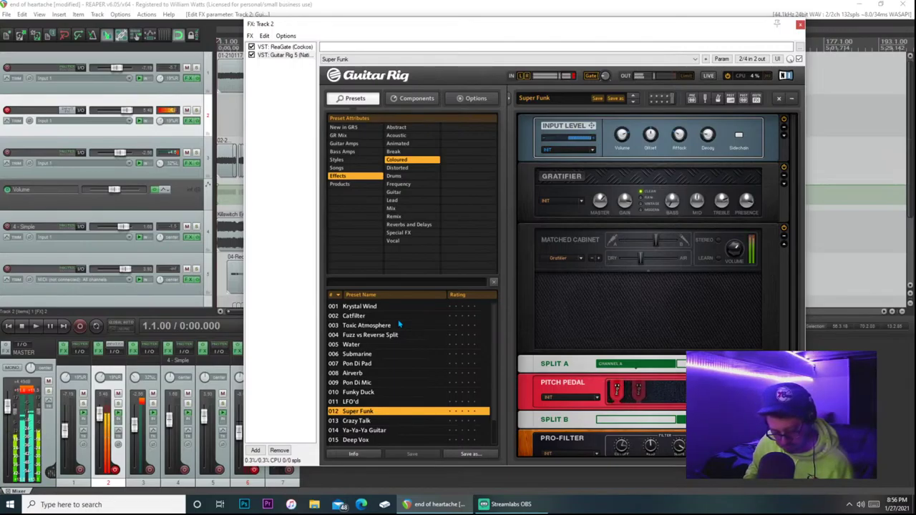
Load the Crazy Talk preset and move its Talk Wah pedal toward the down end to try the effect
{"action": "key", "text": "Down"}
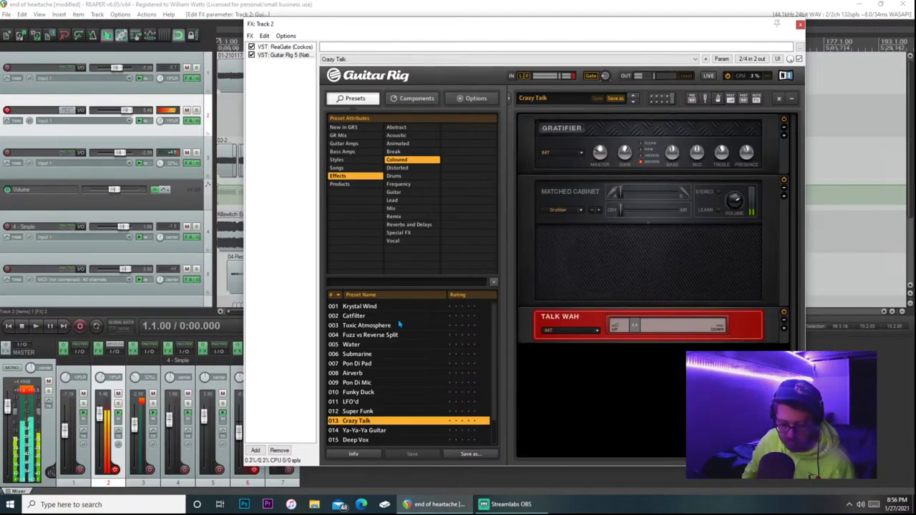
{"action": "mouse_move", "coordinate": [643, 327]}
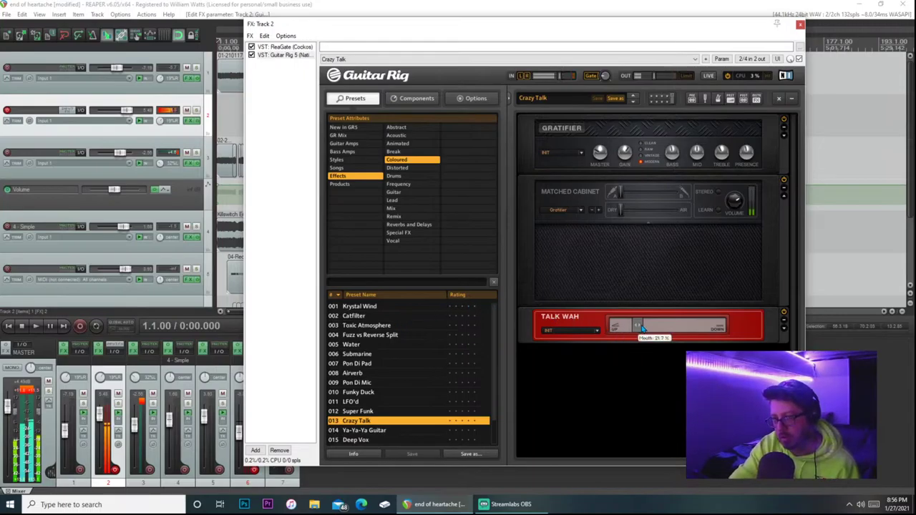
{"action": "left_click_drag", "start_coordinate": [642, 328], "coordinate": [709, 337]}
Audition the remaining Coloured presets from Ya-Ya-Ya Guitar through Fuzz vs Reverse Split - MC
{"action": "left_click", "coordinate": [412, 430]}
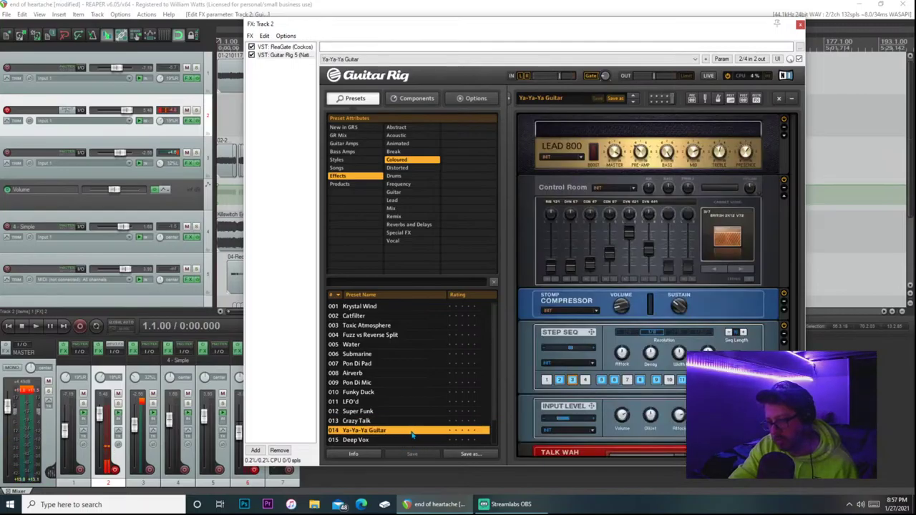
{"action": "left_click", "coordinate": [358, 440]}
{"action": "scroll", "coordinate": [362, 430], "scroll_direction": "down", "scroll_amount": 1}
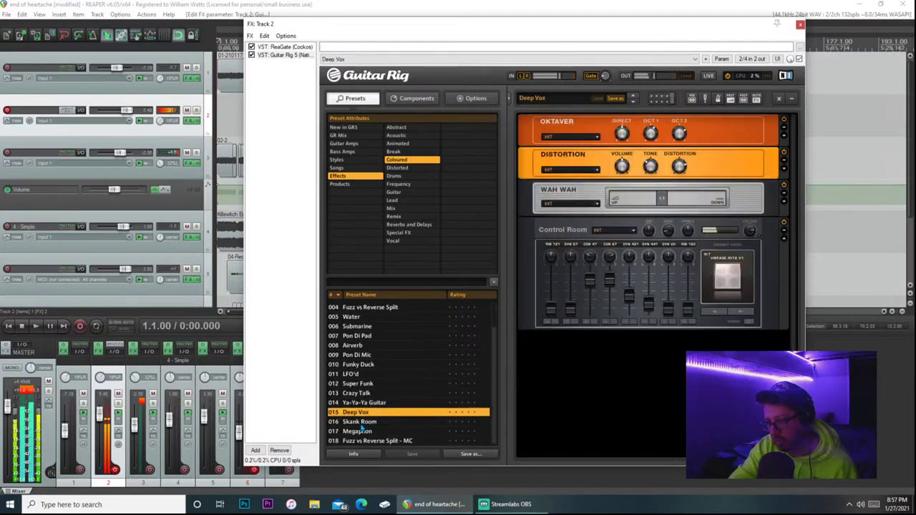
{"action": "left_click", "coordinate": [363, 423]}
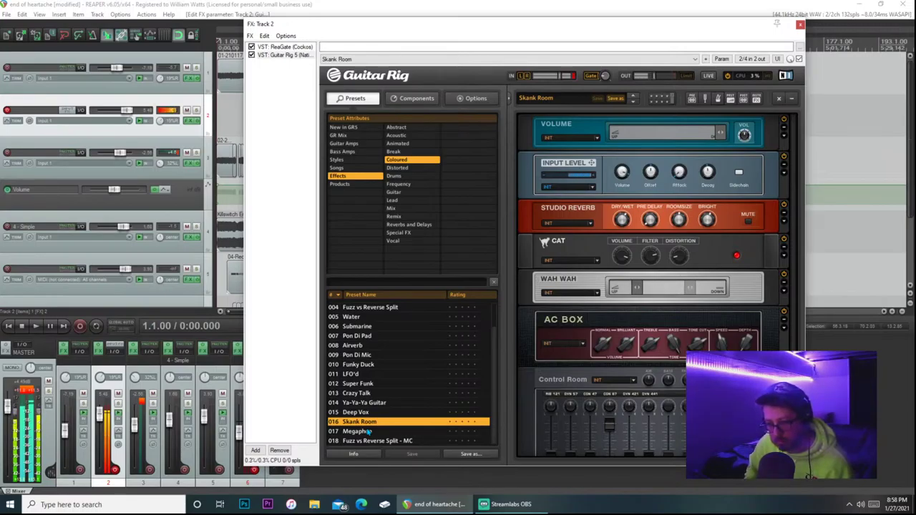
{"action": "left_click", "coordinate": [368, 433]}
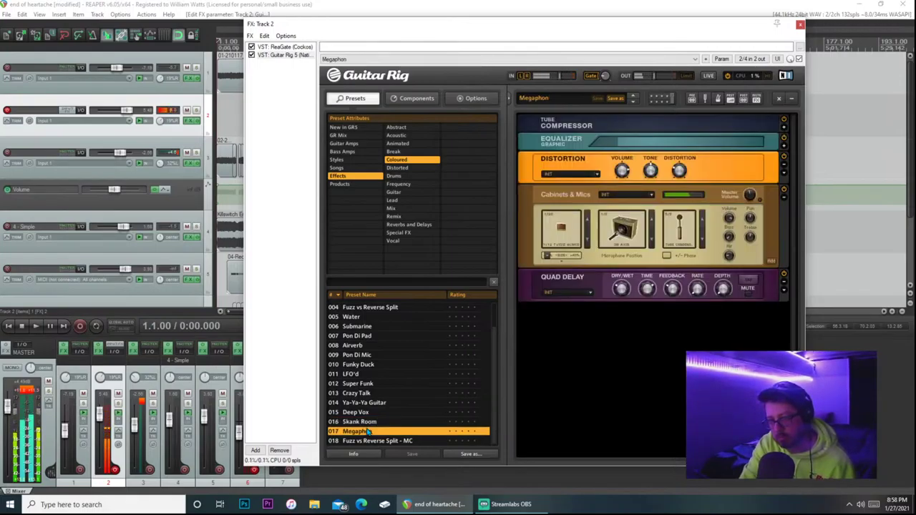
{"action": "key", "text": "Down"}
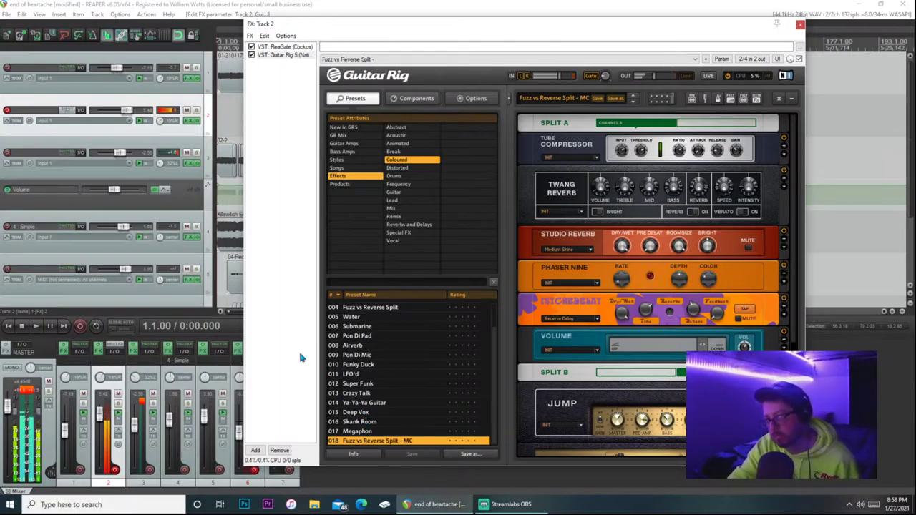
Filter the effects presets to Mix and audition Driven Mix, Deep & Wide Mix, Loud Mix, and Multiband Compressor
{"action": "left_click", "coordinate": [400, 176]}
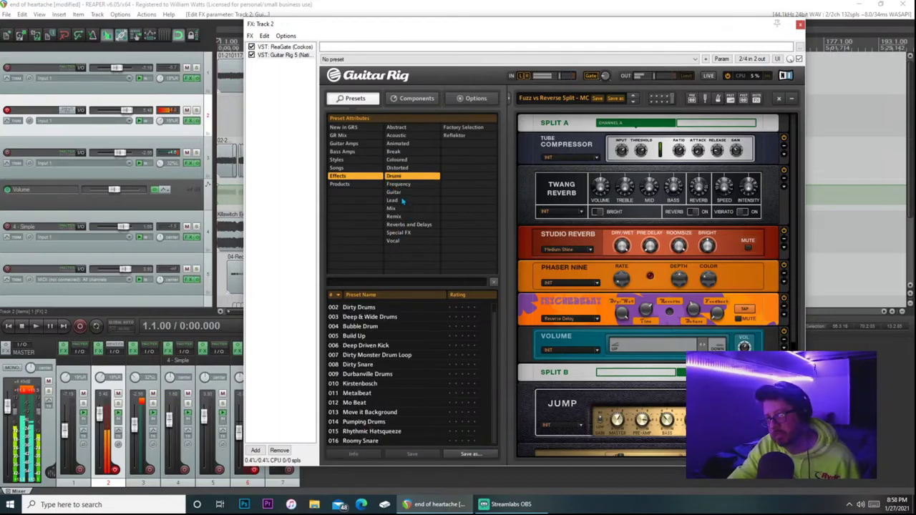
{"action": "left_click", "coordinate": [403, 208]}
{"action": "left_click", "coordinate": [363, 316]}
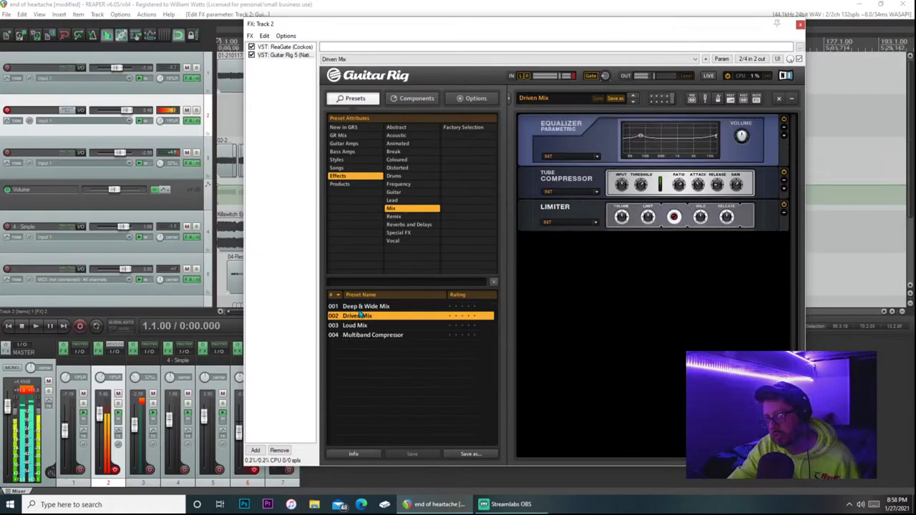
{"action": "key", "text": "Up"}
{"action": "key", "text": "Down"}
{"action": "key", "text": "Down"}
{"action": "key", "text": "Down"}
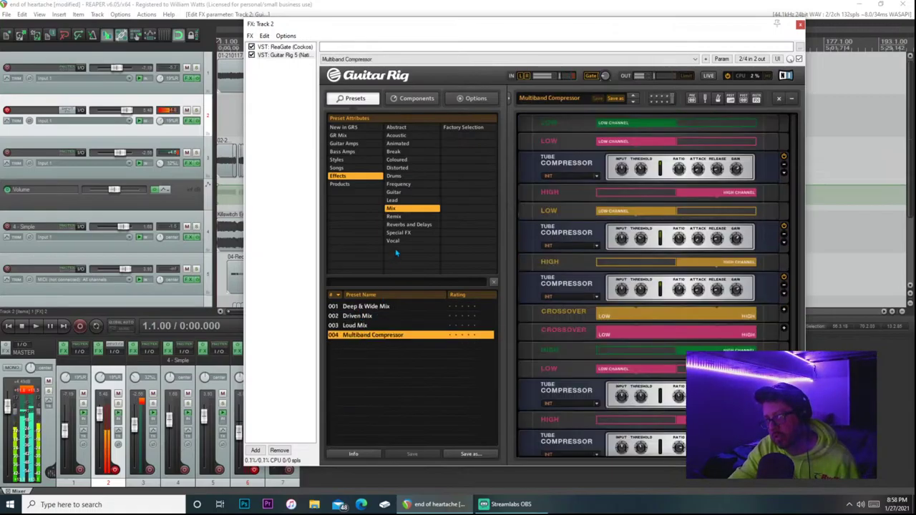
Filter the effects presets to Reverbs and Delays and audition Christal, Metallic Shine, and Screaming Psyche
{"action": "left_click", "coordinate": [399, 224]}
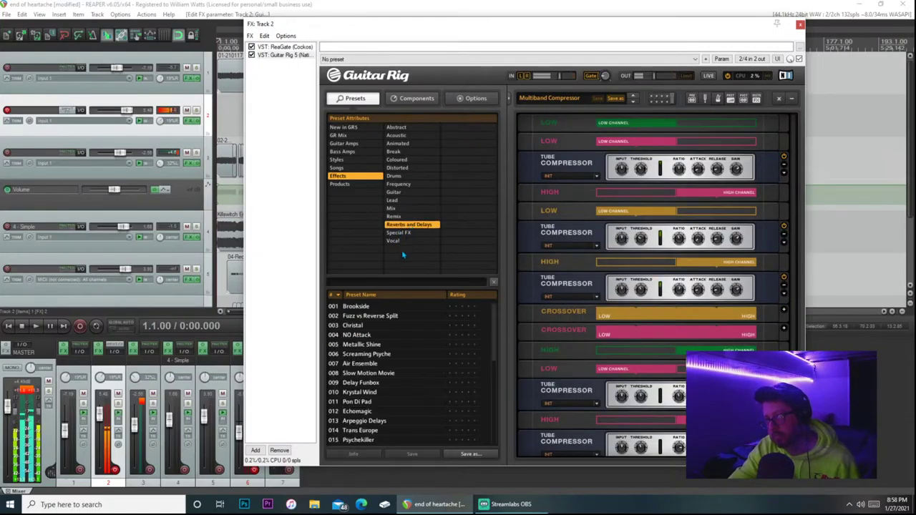
{"action": "left_click", "coordinate": [377, 328]}
{"action": "left_click", "coordinate": [375, 345]}
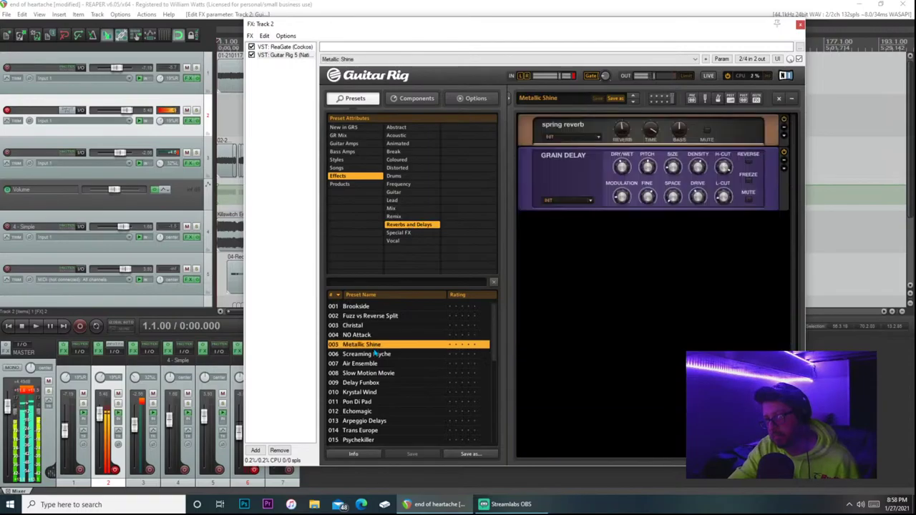
{"action": "left_click", "coordinate": [375, 355]}
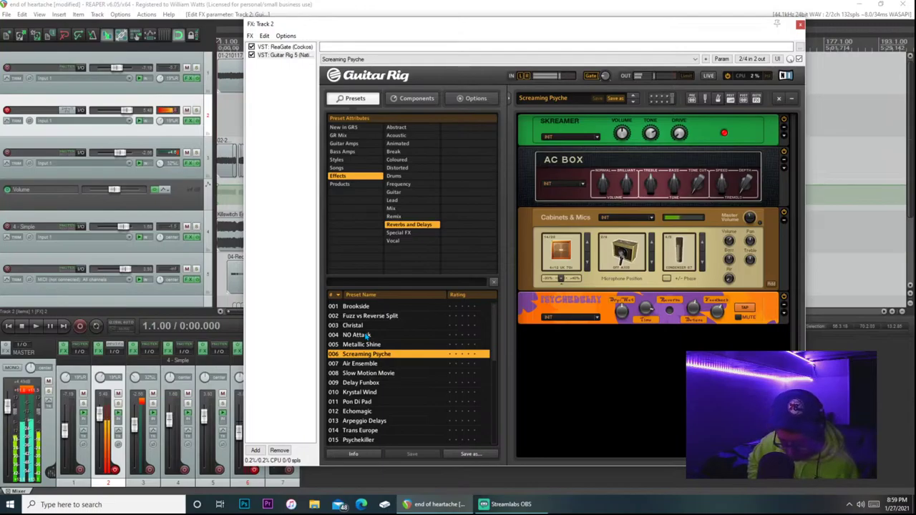
{"action": "left_click", "coordinate": [444, 62]}
{"action": "left_click", "coordinate": [443, 73]}
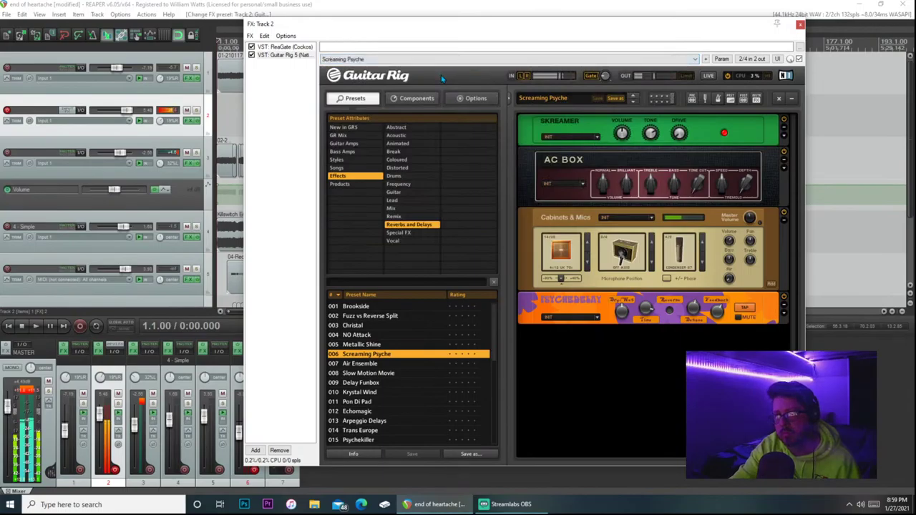
Audition the Reverbs and Delays presets in order from Air Ensemble through Airverb
{"action": "left_click", "coordinate": [377, 363]}
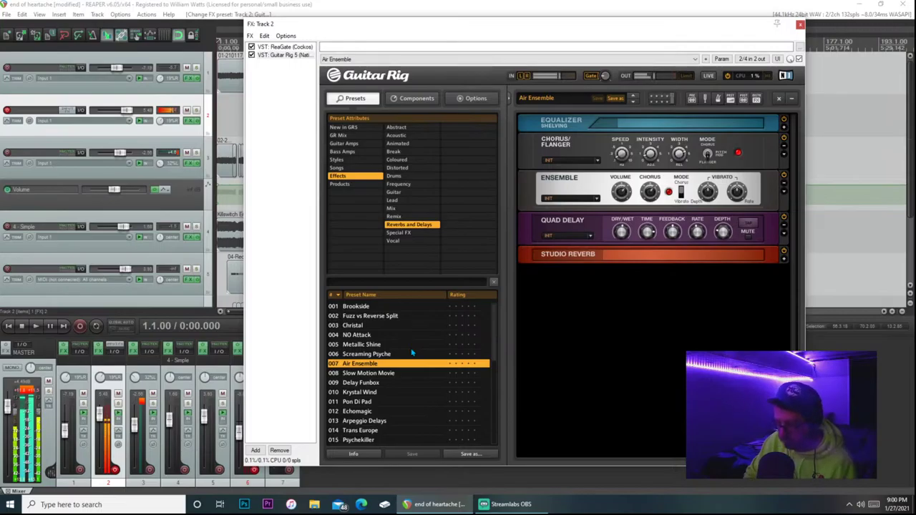
{"action": "key", "text": "Down"}
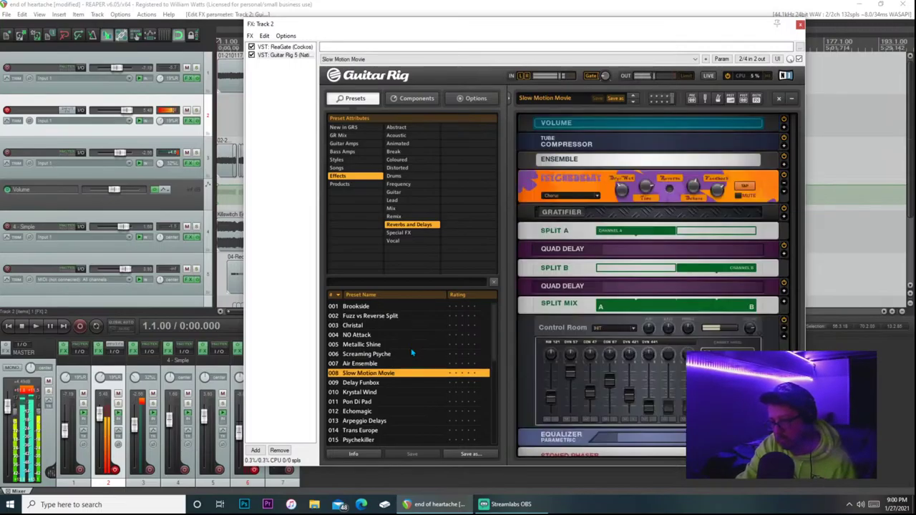
{"action": "key", "text": "Down"}
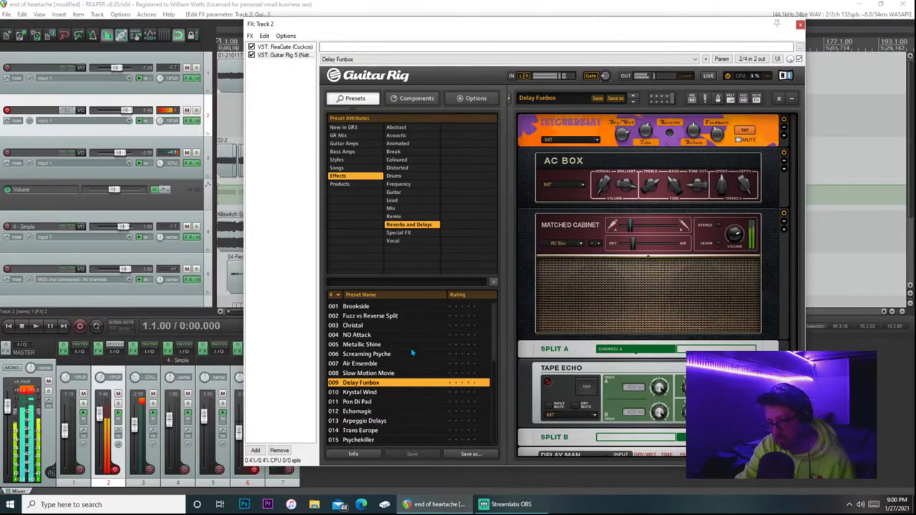
{"action": "key", "text": "Down"}
{"action": "key", "text": "Down"}
{"action": "key", "text": "Down"}
{"action": "key", "text": "Down"}
{"action": "key", "text": "Down"}
{"action": "key", "text": "Down"}
{"action": "key", "text": "Down"}
{"action": "key", "text": "Down"}
{"action": "key", "text": "Down"}
{"action": "key", "text": "Down"}
{"action": "key", "text": "Down"}
{"action": "key", "text": "Down"}
{"action": "key", "text": "Down"}
{"action": "key", "text": "Down"}
{"action": "key", "text": "Down"}
{"action": "key", "text": "Down"}
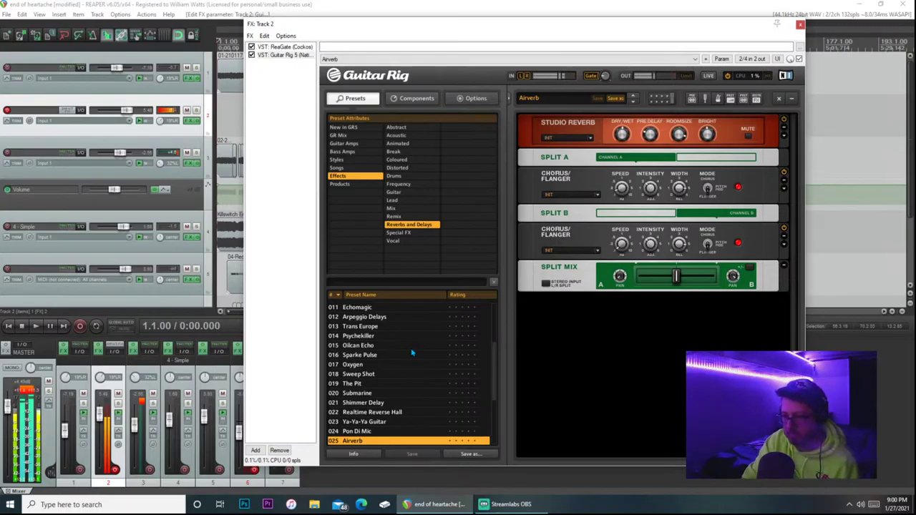
Try the saved user presets PErfect Dist and GOOD HEAVY W DIST on the guitar track
{"action": "left_click", "coordinate": [494, 59]}
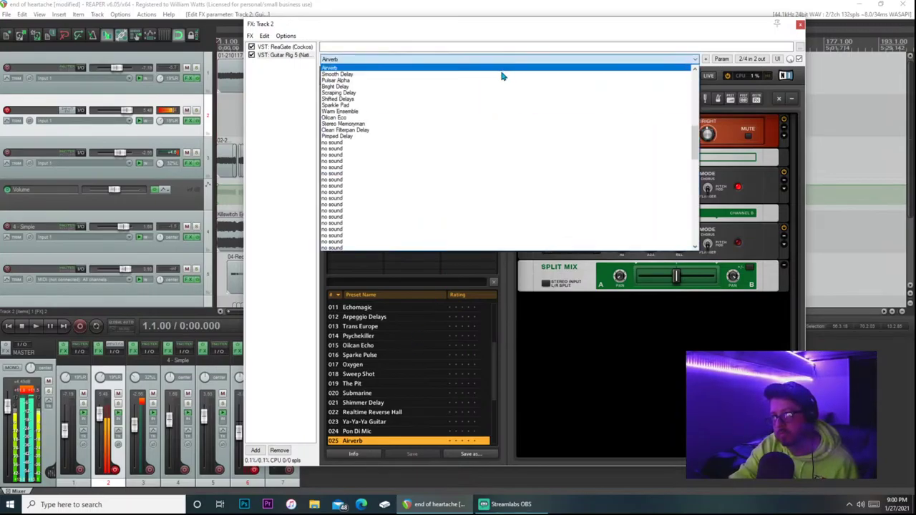
{"action": "scroll", "coordinate": [485, 164], "scroll_direction": "up", "scroll_amount": 5}
{"action": "scroll", "coordinate": [465, 175], "scroll_direction": "up", "scroll_amount": 4}
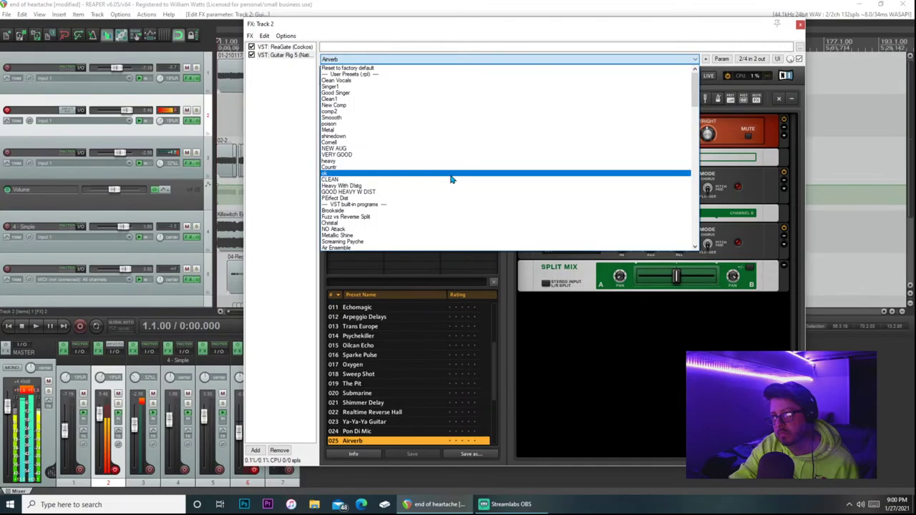
{"action": "left_click", "coordinate": [400, 201]}
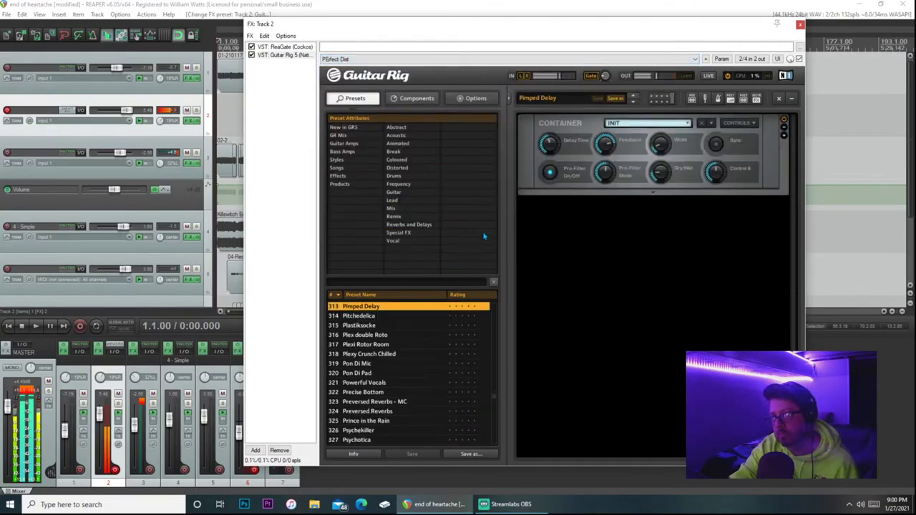
{"action": "left_click", "coordinate": [399, 61]}
{"action": "scroll", "coordinate": [399, 71], "scroll_direction": "down", "scroll_amount": 10}
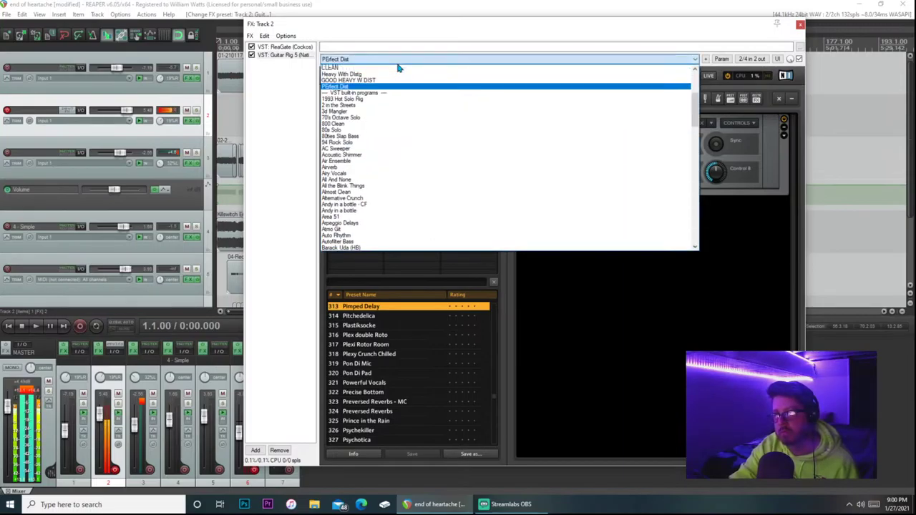
{"action": "left_click", "coordinate": [390, 84]}
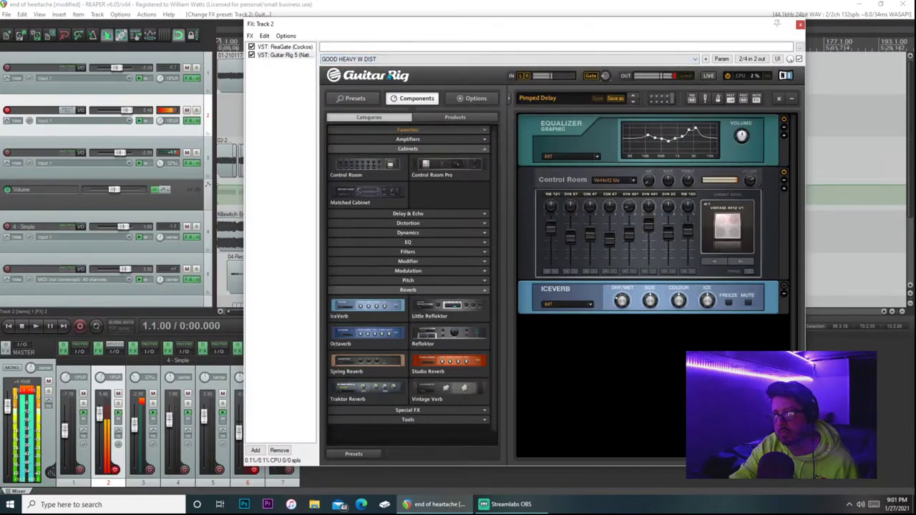
Load the saved PErfect Dist user preset and toggle the power of its Studio Reverb module
{"action": "left_click", "coordinate": [389, 61]}
{"action": "left_click", "coordinate": [388, 72]}
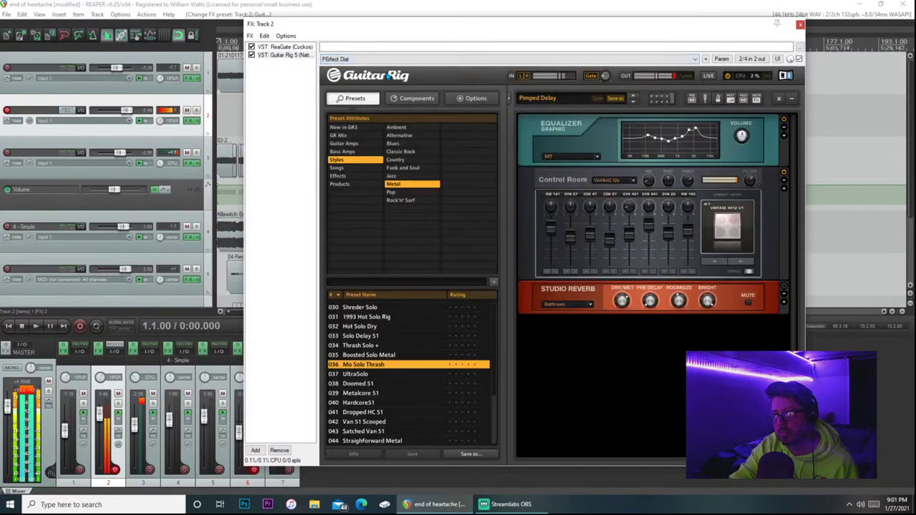
{"action": "left_click", "coordinate": [783, 287]}
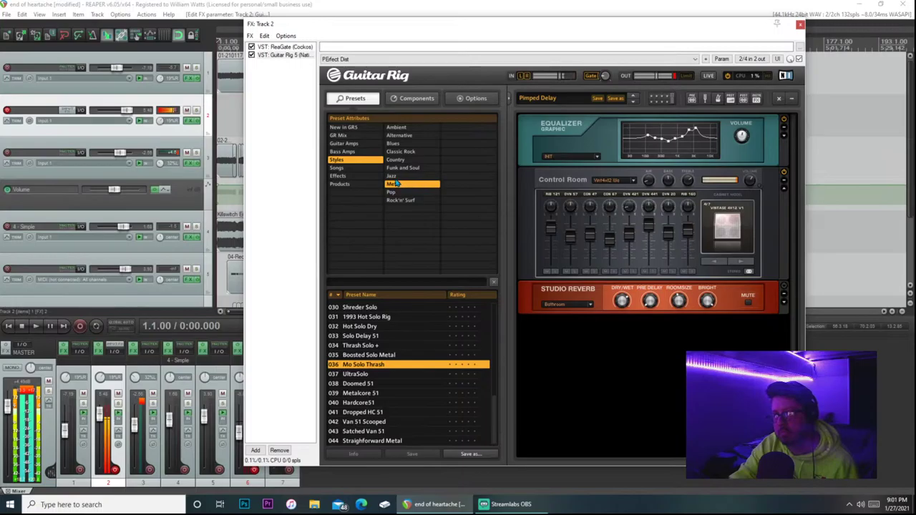
Browse the Guitar Rig component categories, examining the modules under Dynamics, Delay & Echo, and Modulation
{"action": "left_click", "coordinate": [414, 98]}
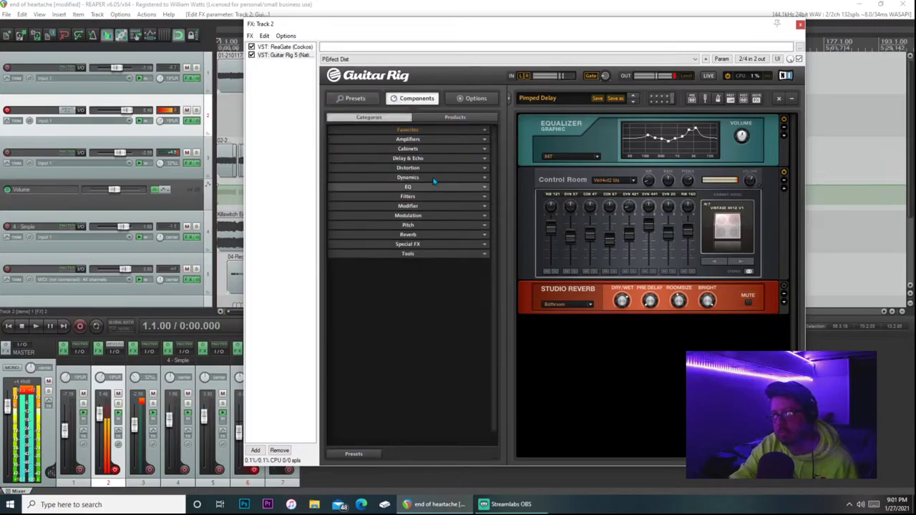
{"action": "left_click", "coordinate": [432, 178]}
{"action": "left_click", "coordinate": [432, 177]}
{"action": "left_click", "coordinate": [432, 178]}
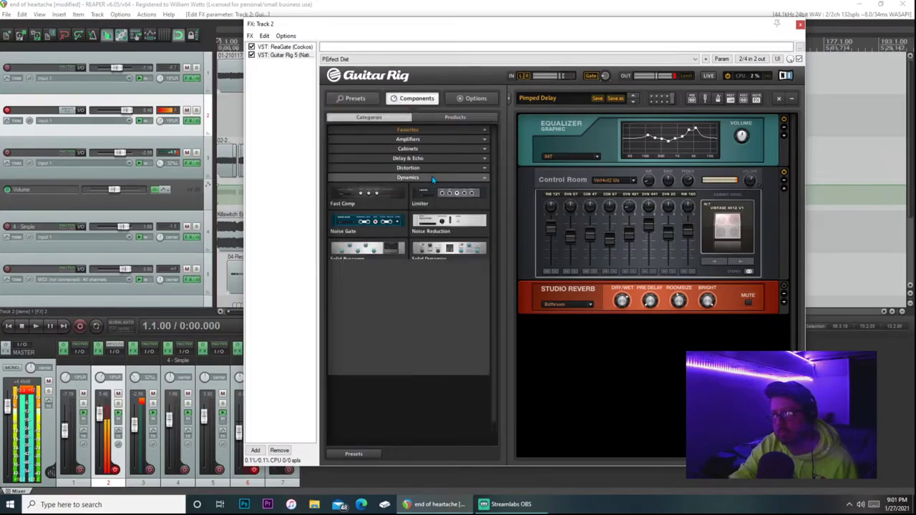
{"action": "left_click", "coordinate": [432, 178]}
{"action": "left_click", "coordinate": [430, 158]}
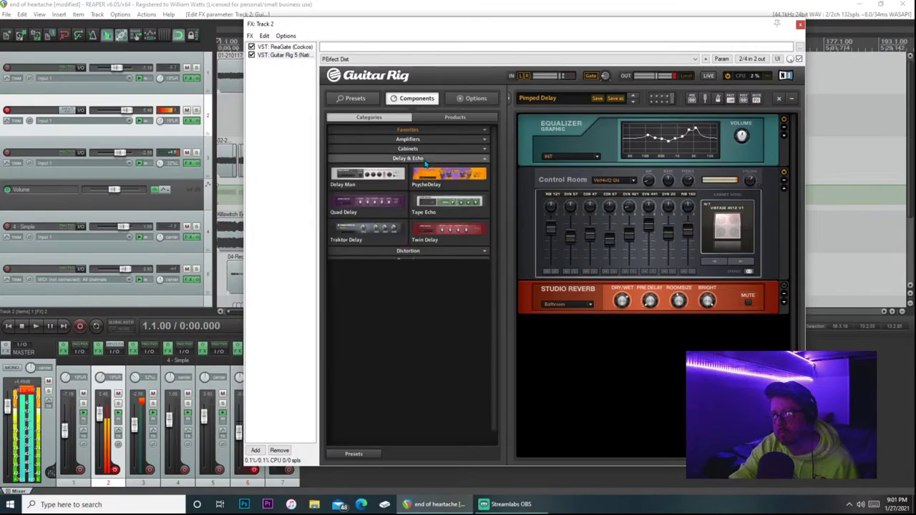
{"action": "left_click", "coordinate": [431, 158]}
{"action": "left_click", "coordinate": [425, 214]}
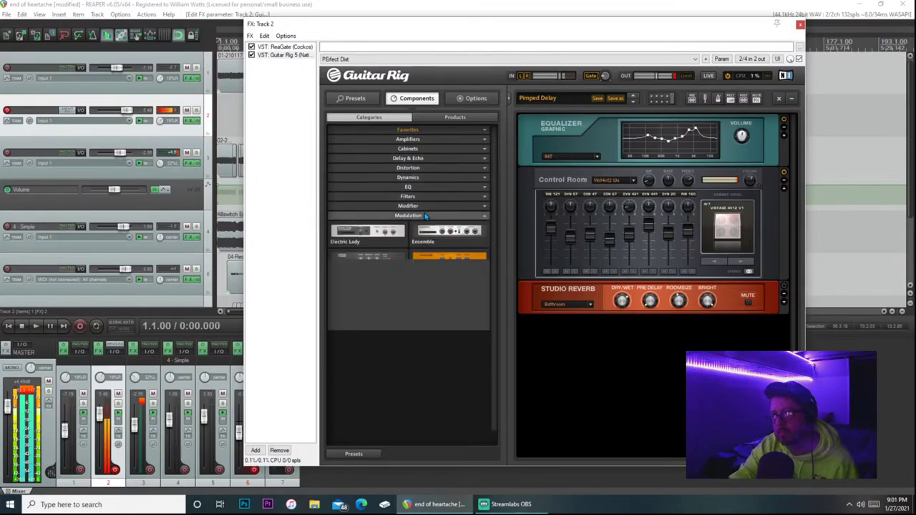
{"action": "left_click", "coordinate": [423, 206]}
{"action": "left_click", "coordinate": [423, 207]}
{"action": "left_click", "coordinate": [421, 214]}
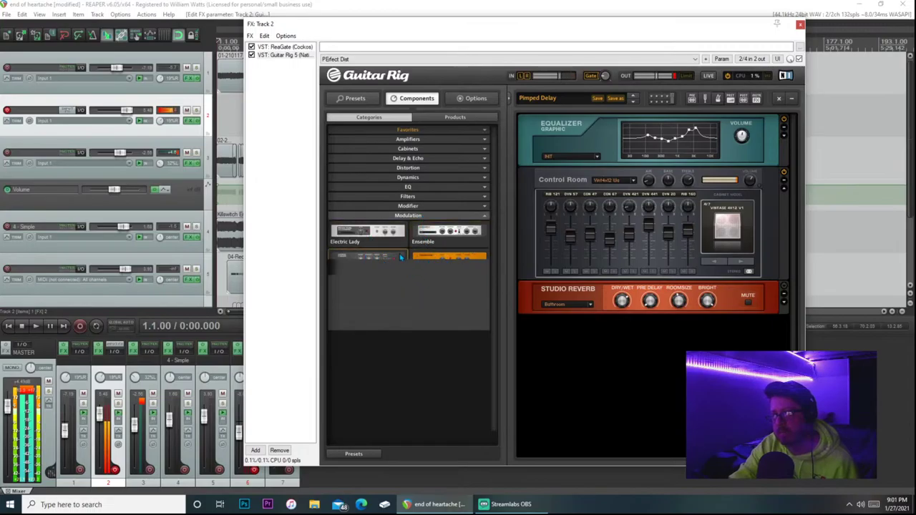
{"action": "left_click", "coordinate": [422, 216]}
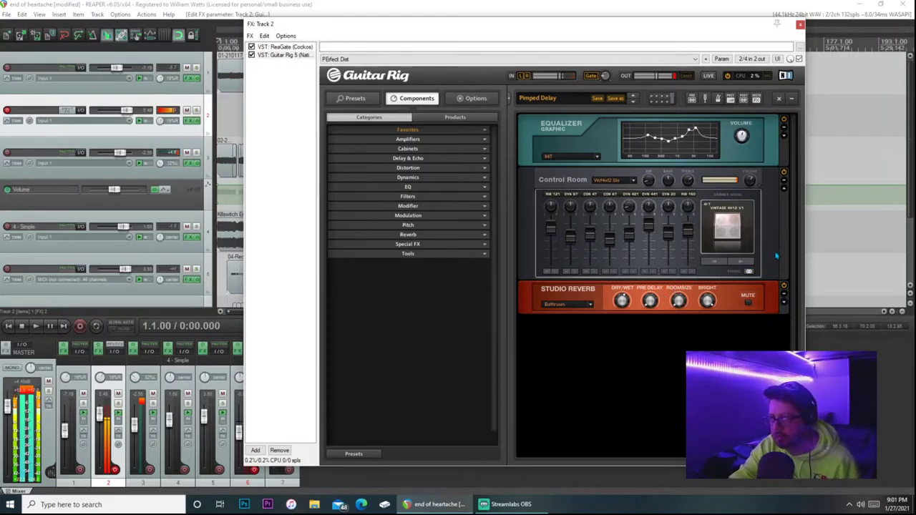
Lower the volume of track 2 to about +4.9 dB
{"action": "left_click", "coordinate": [121, 112]}
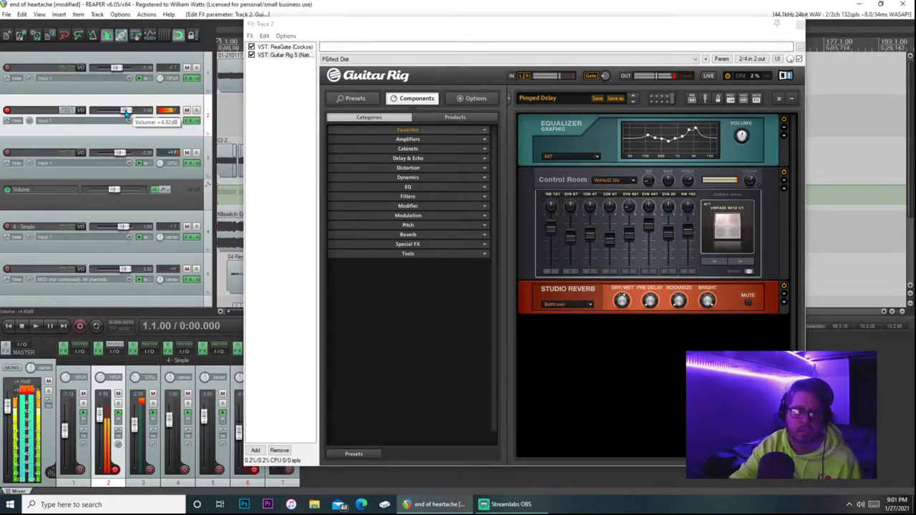